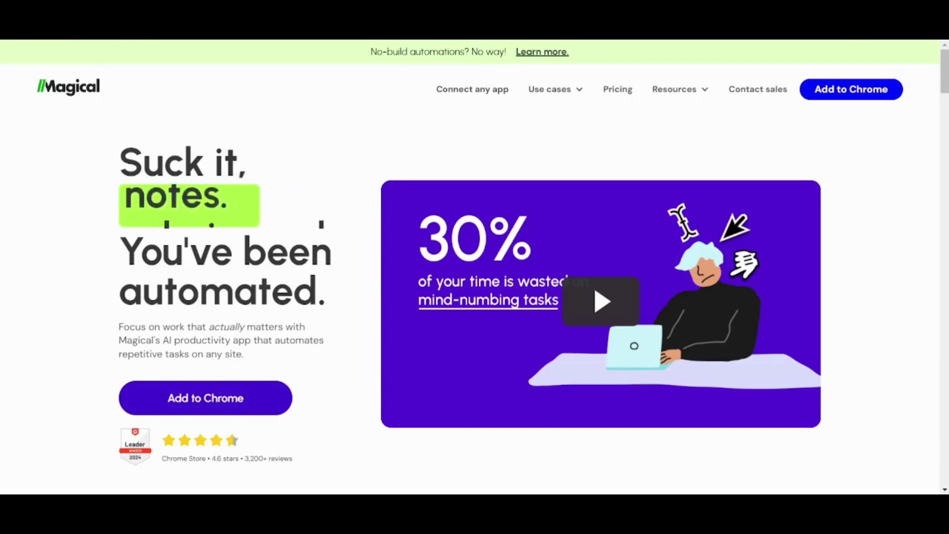
Step: Search Google for 'chrome extensions' from the address bar
type("chrome ex")
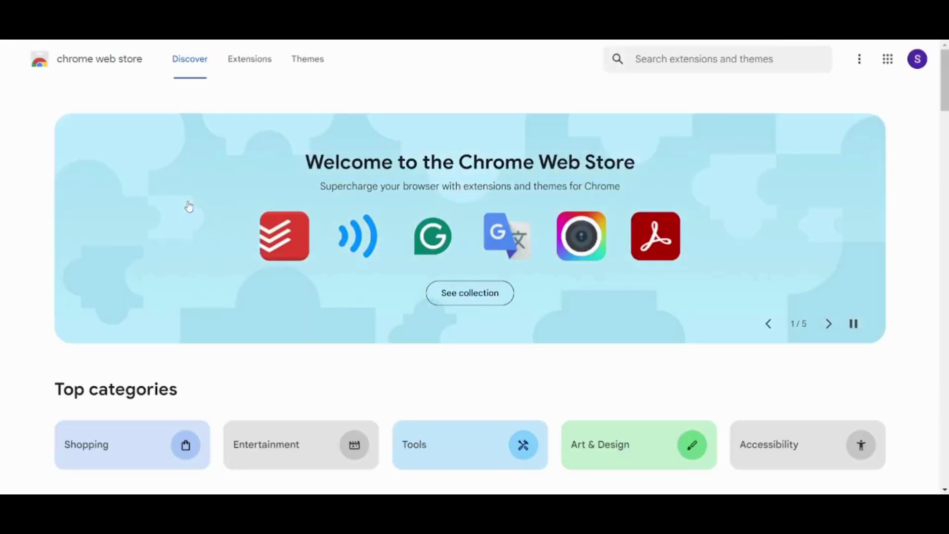
Step: Search the Web Store for 'magical' and add the Magical: AI Writer & Autofill Text Expander extension
type("magical")
left_click(691, 90)
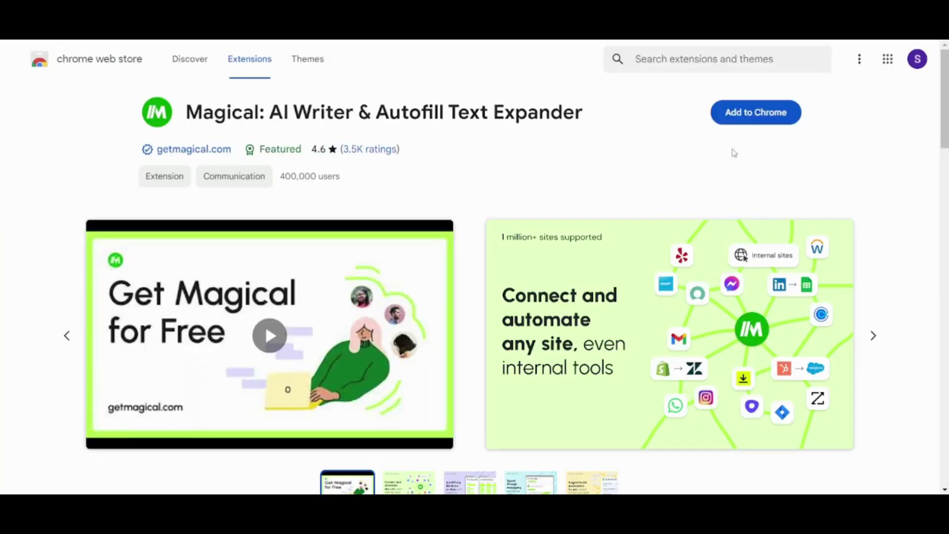
left_click(783, 114)
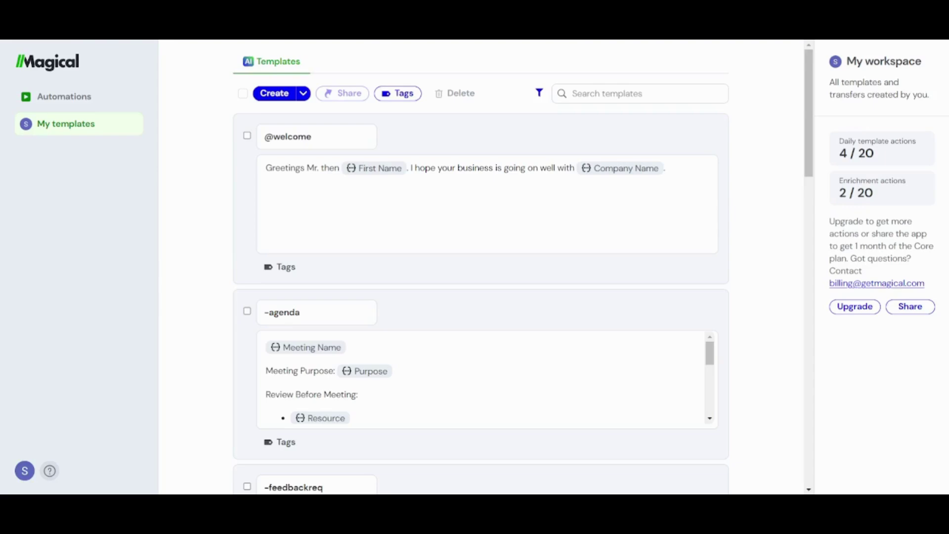
Step: Load LinkedIn in a new tab and go to the My Network page
key("ctrl+t")
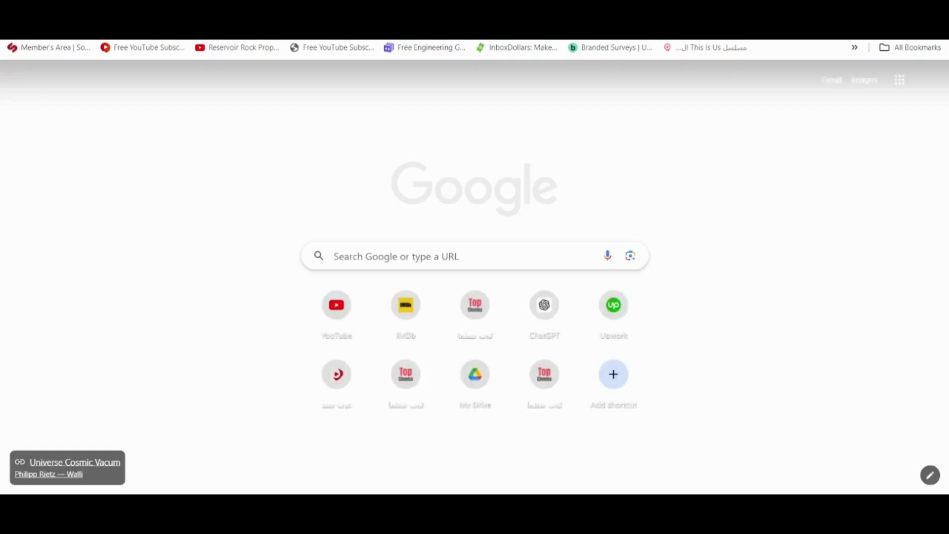
key("ctrl+shift+b")
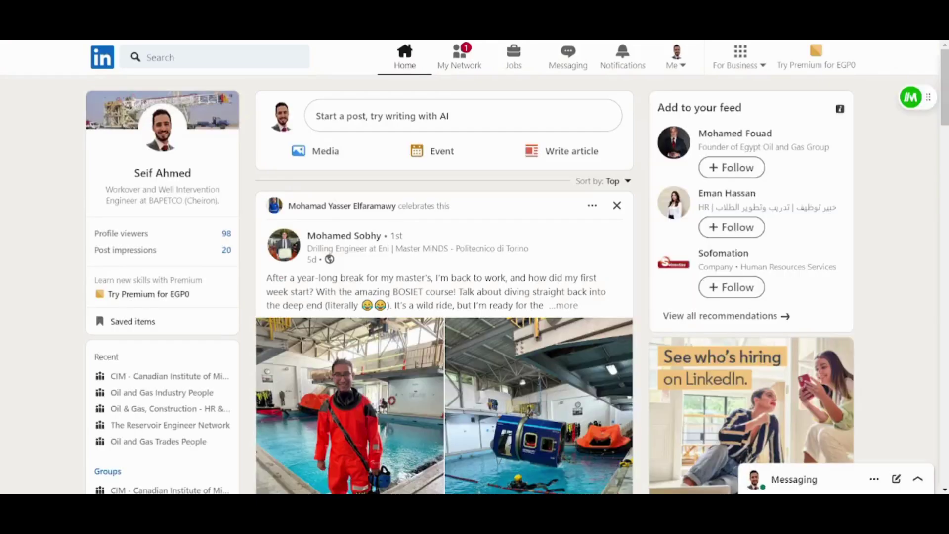
left_click(212, 58)
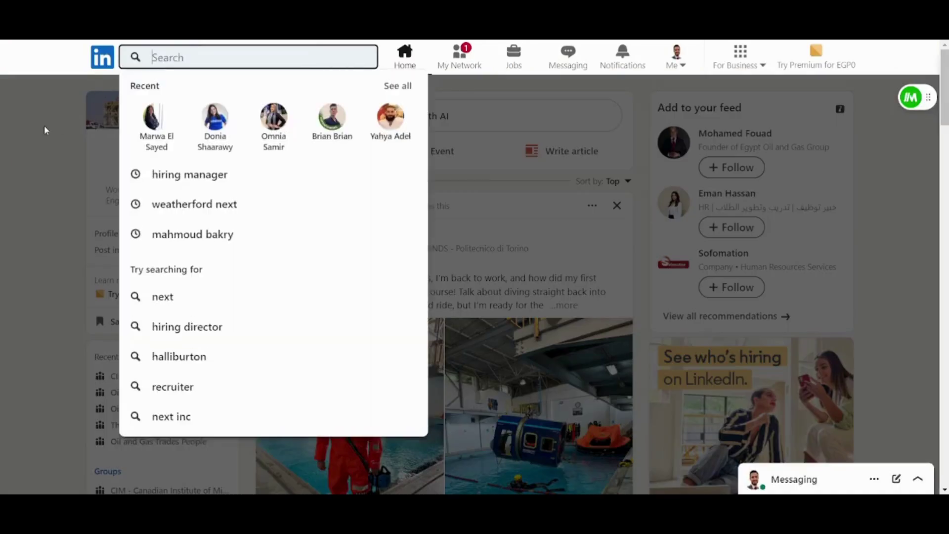
left_click(44, 130)
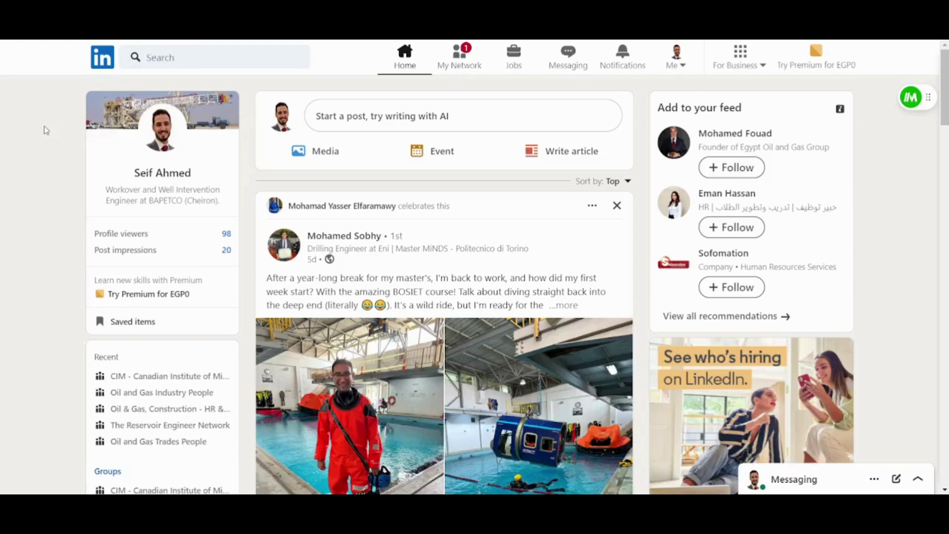
left_click(463, 57)
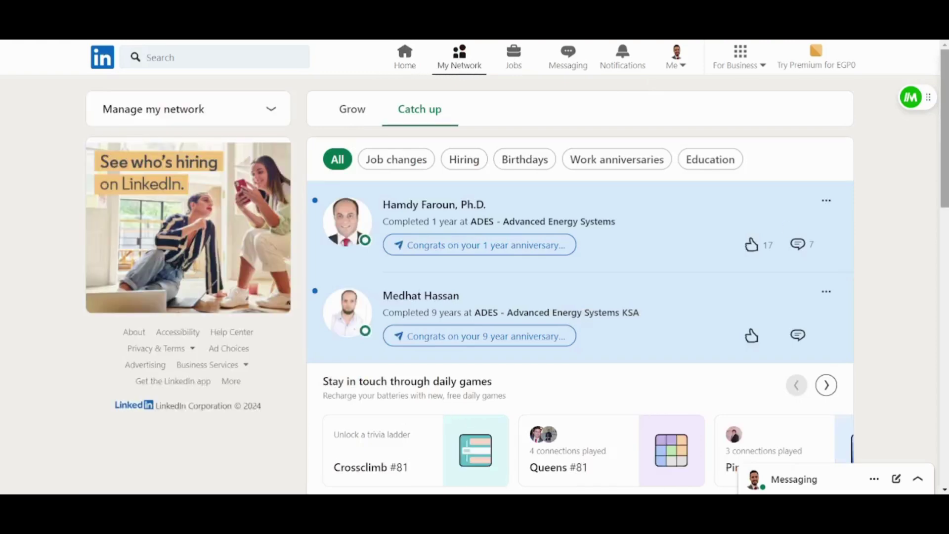
Step: Scroll through the My Network Catch up feed of connection updates
scroll(580, 284, "down", 3)
scroll(661, 203, "up", 1)
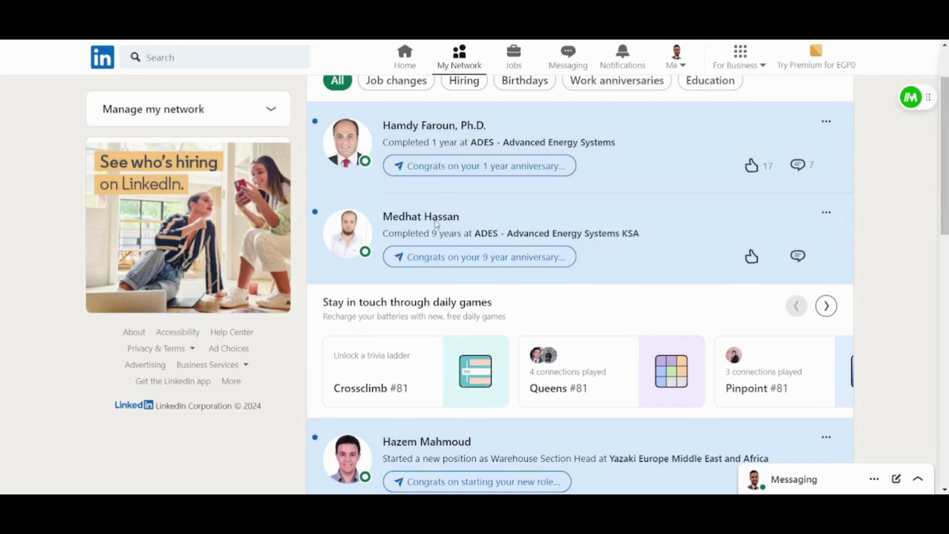
scroll(437, 224, "down", 5)
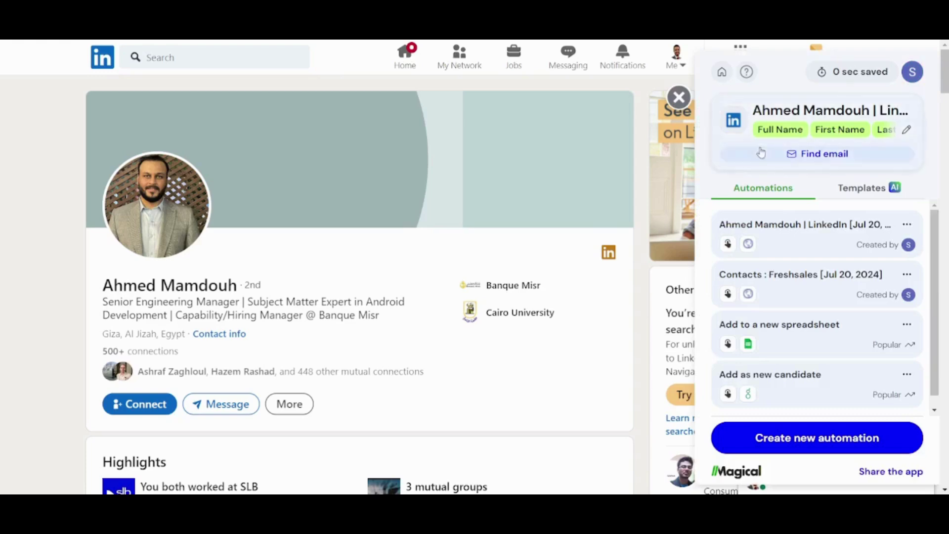
Step: Review Magical's captured profile labels (Full Name, Headline, Company Name, Job Title, URL) and pick unlabelled page text
left_click(907, 130)
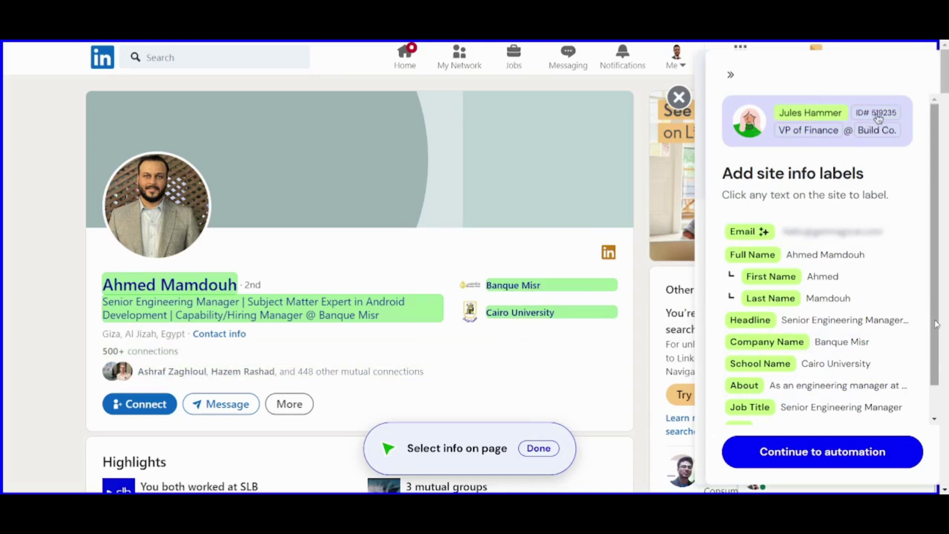
scroll(942, 403, "down", 1)
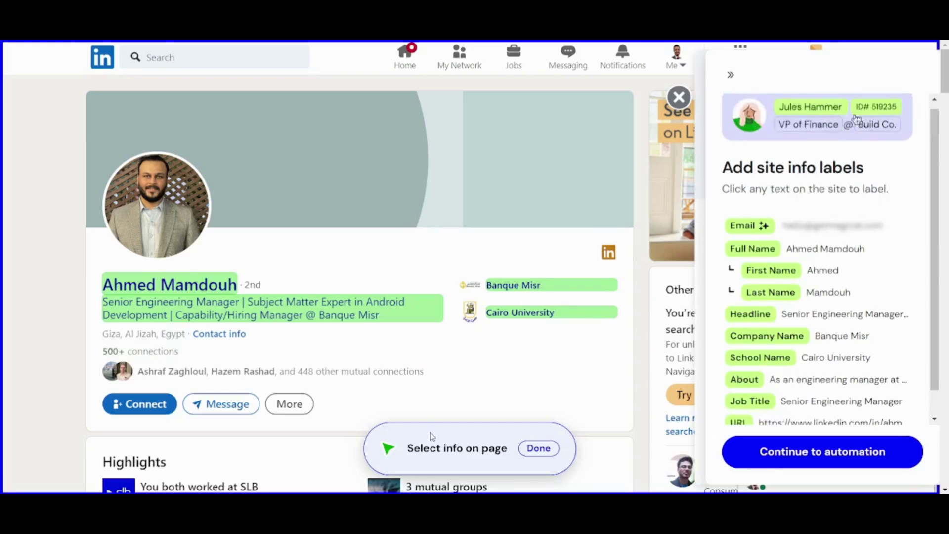
left_click_drag(405, 447, 478, 448)
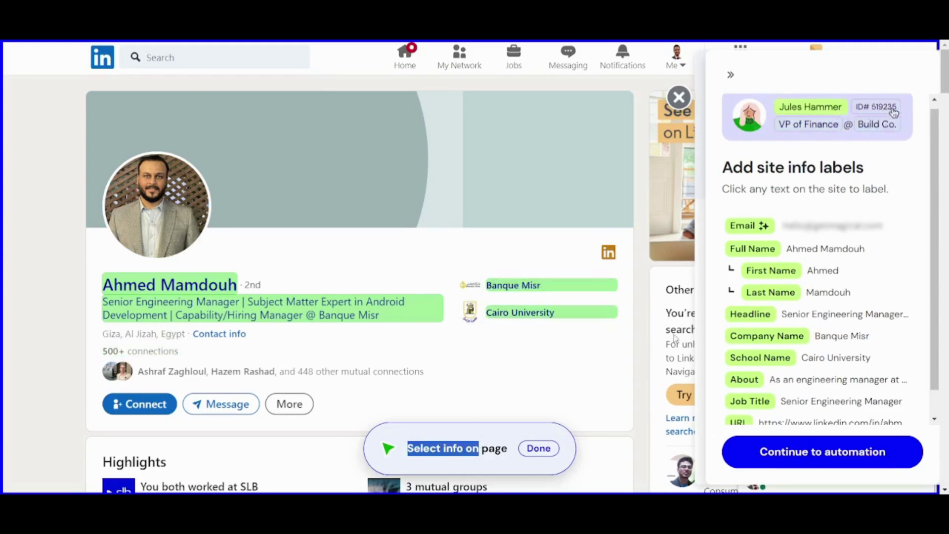
left_click(938, 291)
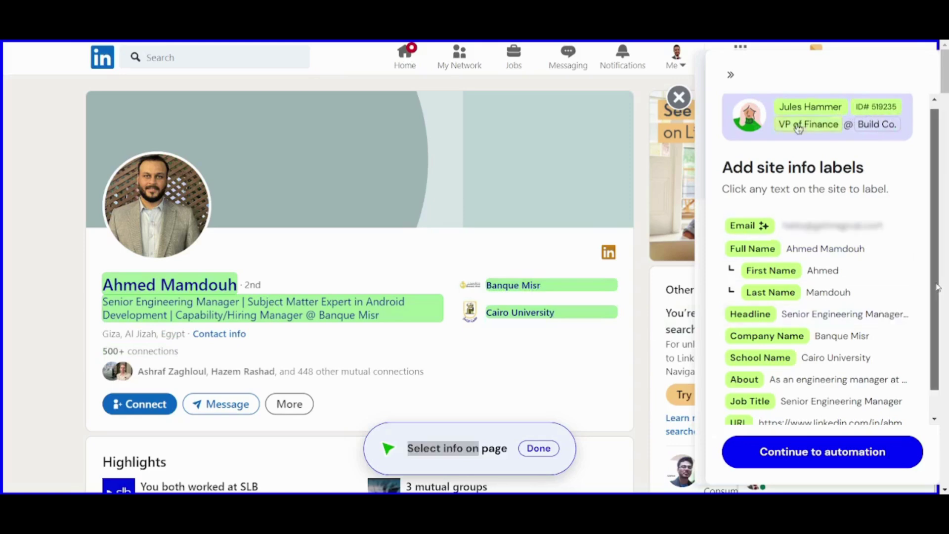
scroll(938, 290, "down", 1)
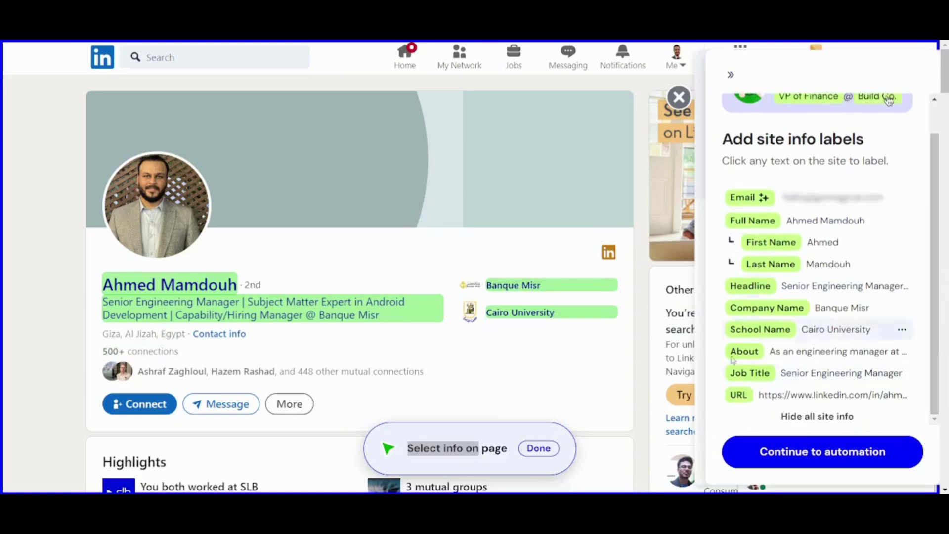
left_click(571, 318)
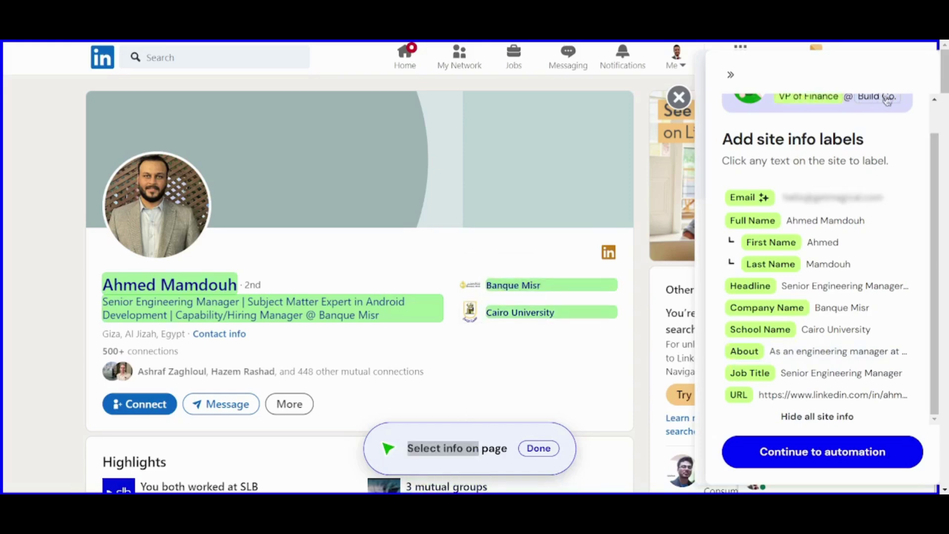
scroll(887, 100, "down", 2)
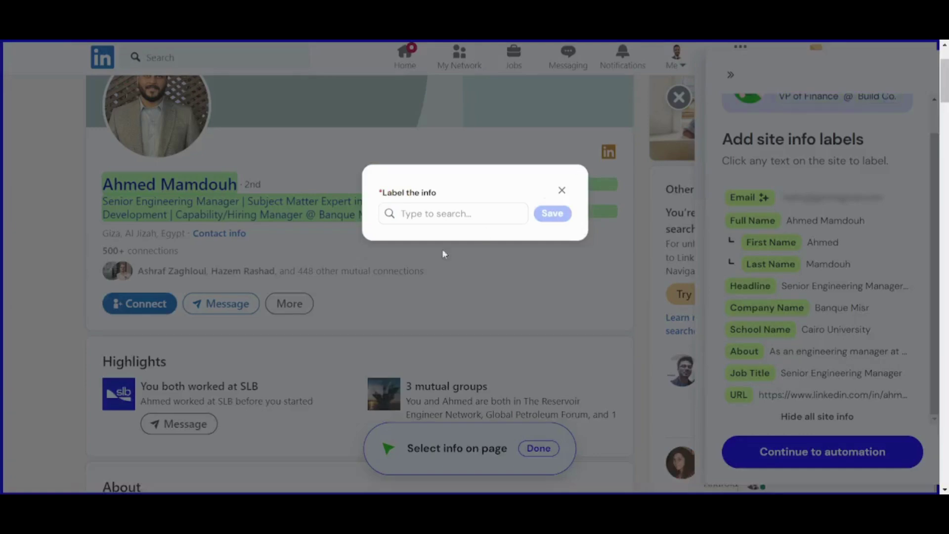
Step: Give the profile's location text (Giza, Al Jizah, Egypt) the Location label and save it
left_click(414, 218)
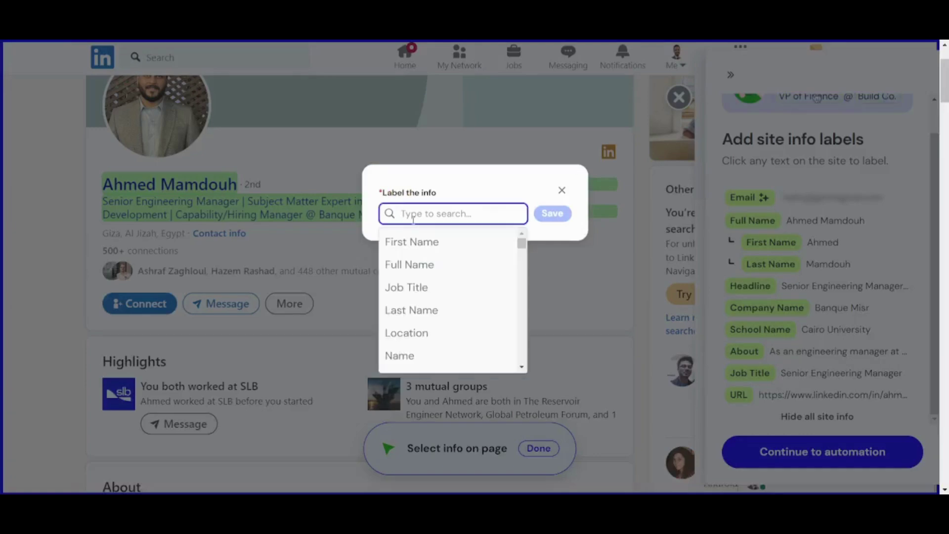
type("L")
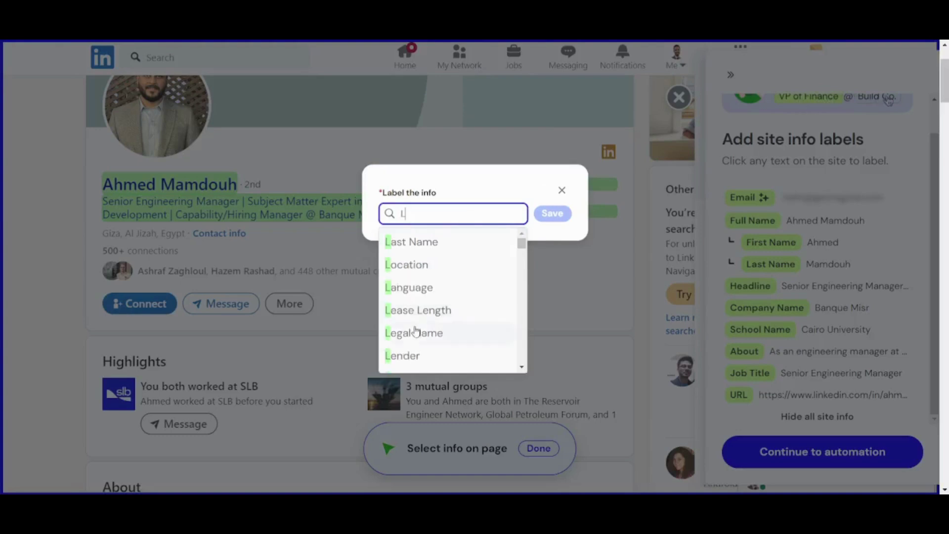
type("ocati")
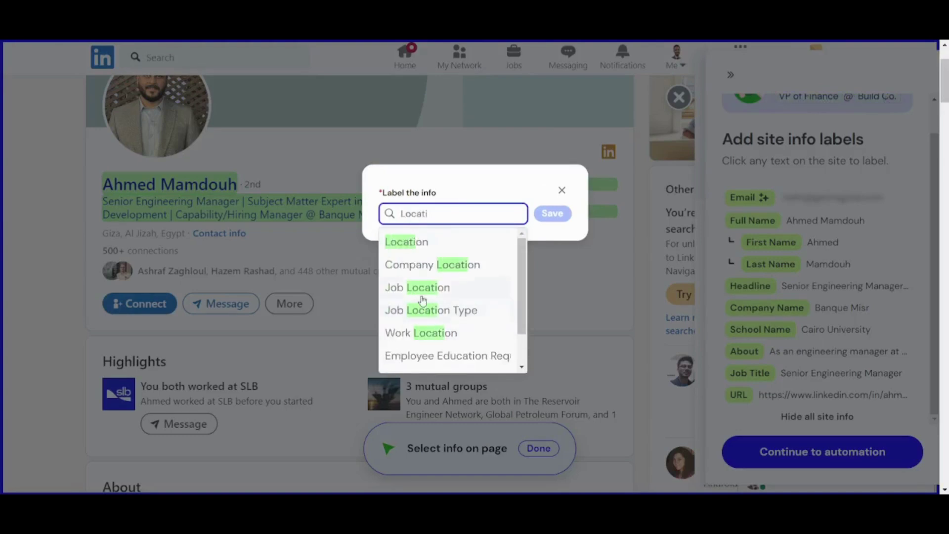
left_click(415, 243)
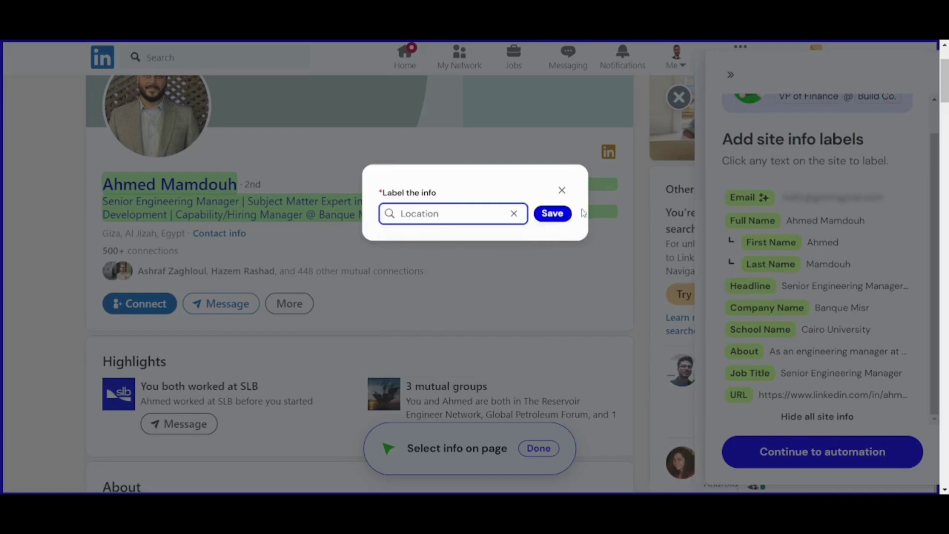
left_click(547, 214)
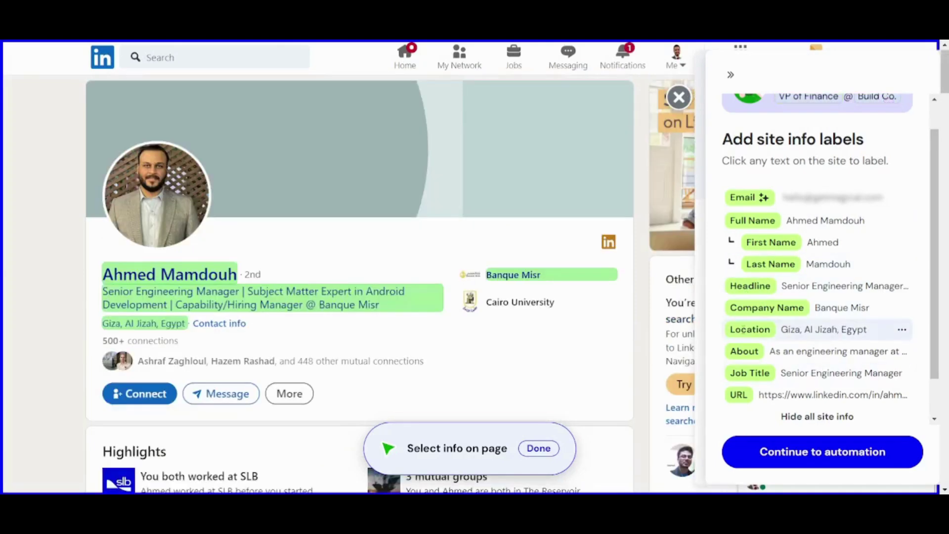
left_click_drag(731, 330, 852, 329)
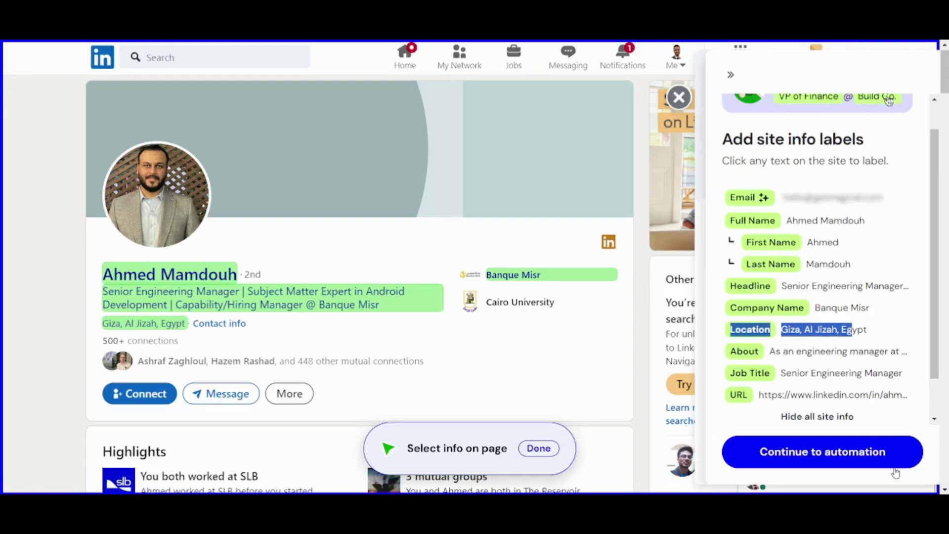
Step: Finish labelling and export all similar LinkedIn tabs with the Add to a new spreadsheet automation
left_click(532, 459)
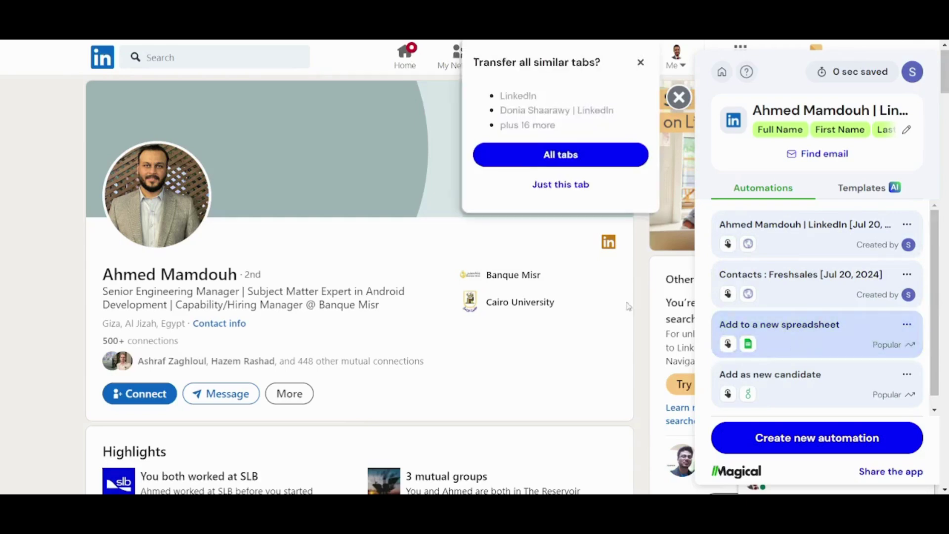
left_click(547, 156)
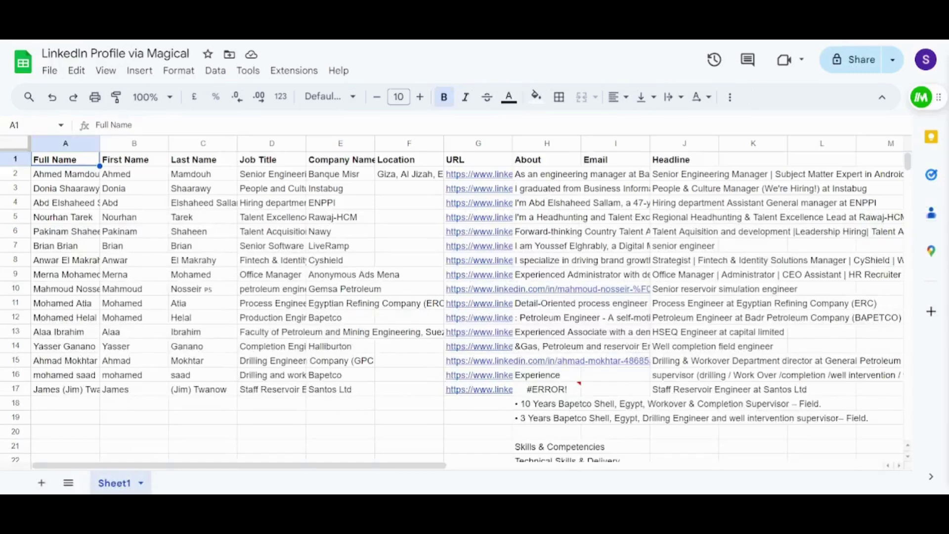
Step: Inspect cell B10 in the First Name column of the LinkedIn Profile via Magical sheet
left_click(139, 284)
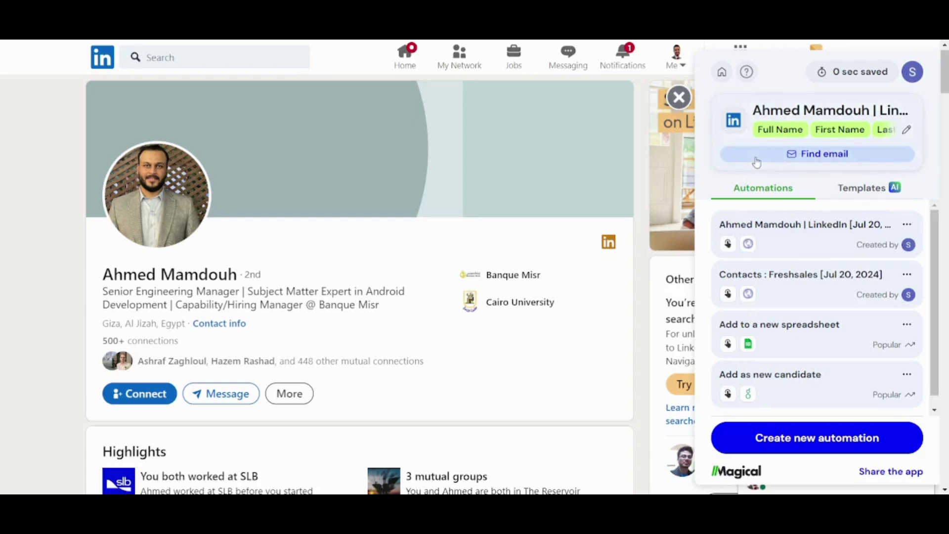
Step: Reopen the profile's site-info labels in Magical and select the captured Email value
left_click(749, 132)
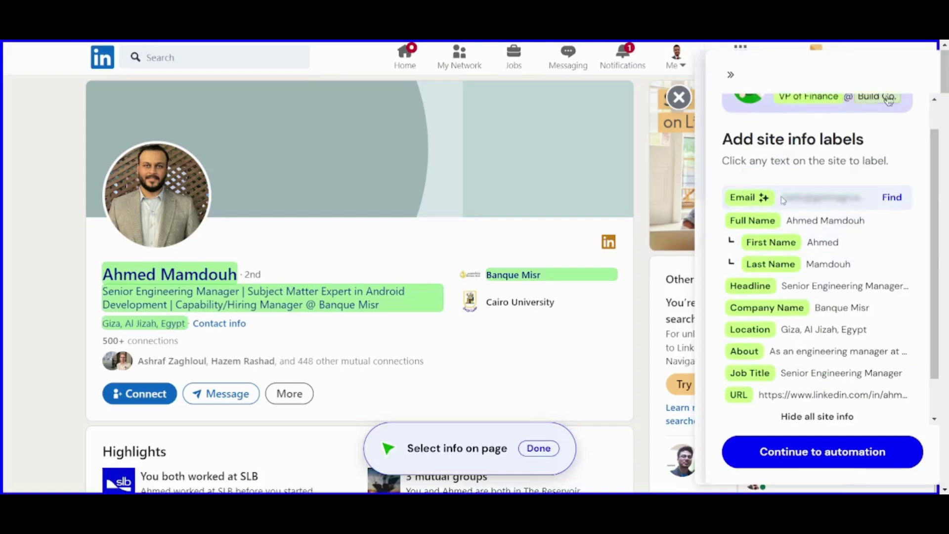
left_click(886, 202)
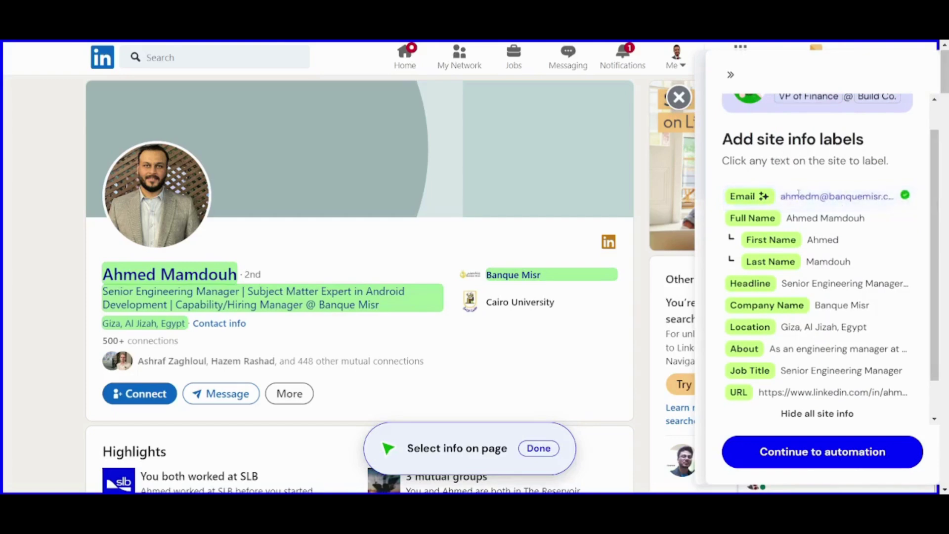
left_click_drag(782, 197, 945, 191)
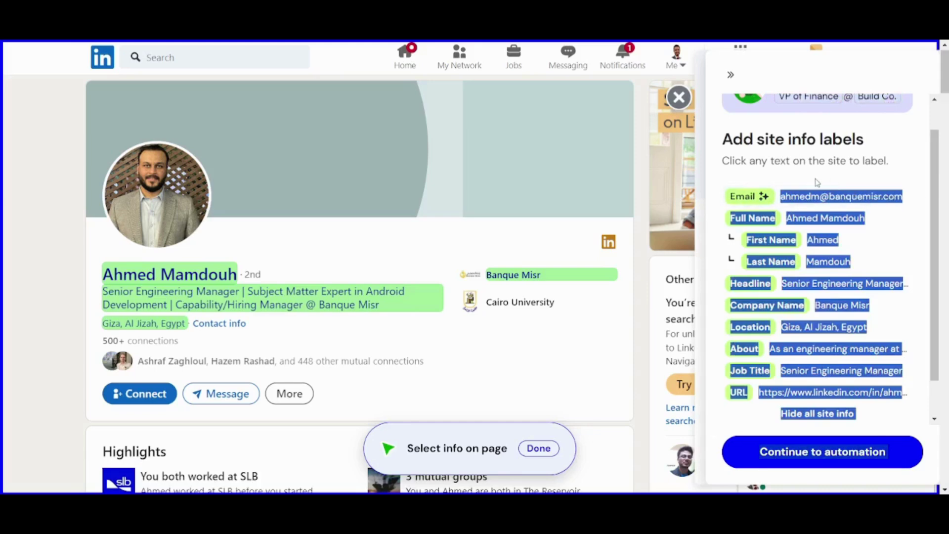
left_click(784, 195)
left_click_drag(781, 197, 846, 198)
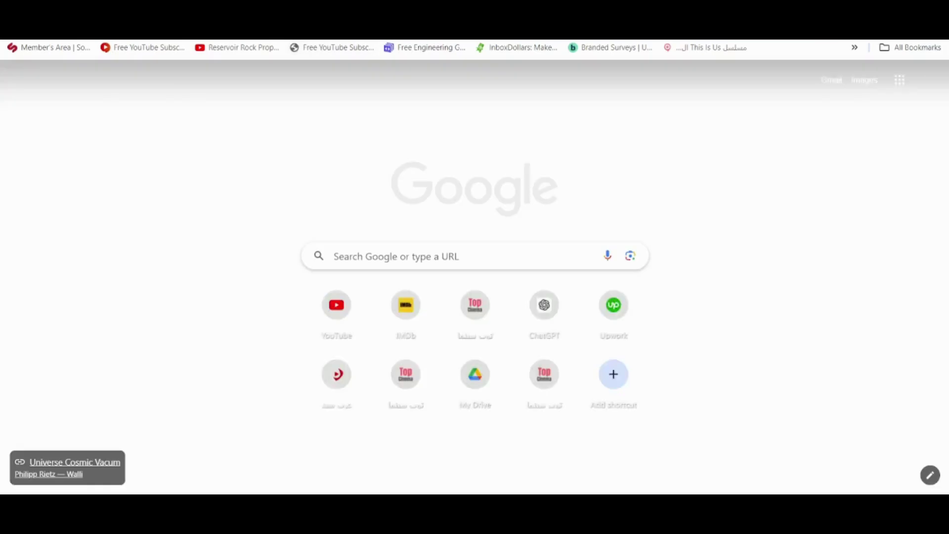
Step: Go to freshsales from a new tab's address bar
type("freshsales")
key("Return")
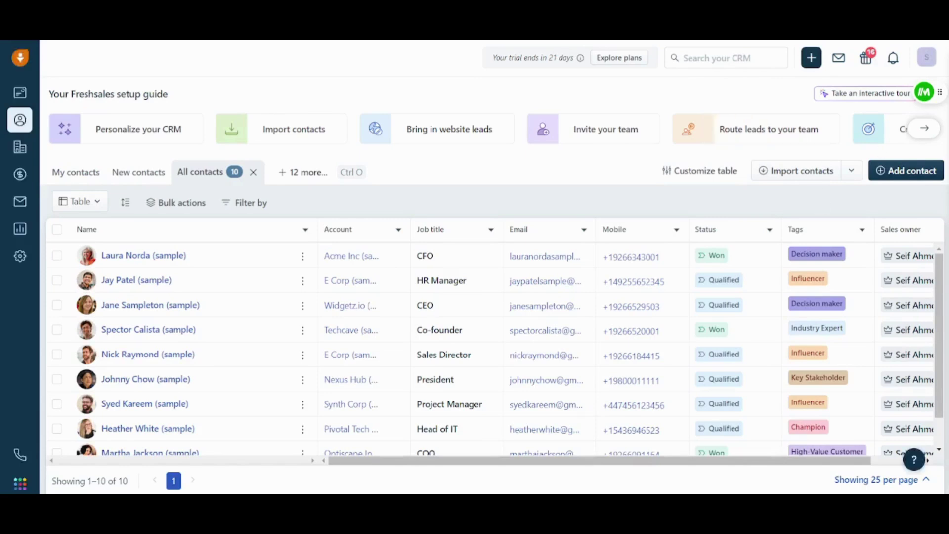
Step: Start a new Freshsales contact and fill its email from Magical's LinkedIn suggestions
left_click(916, 169)
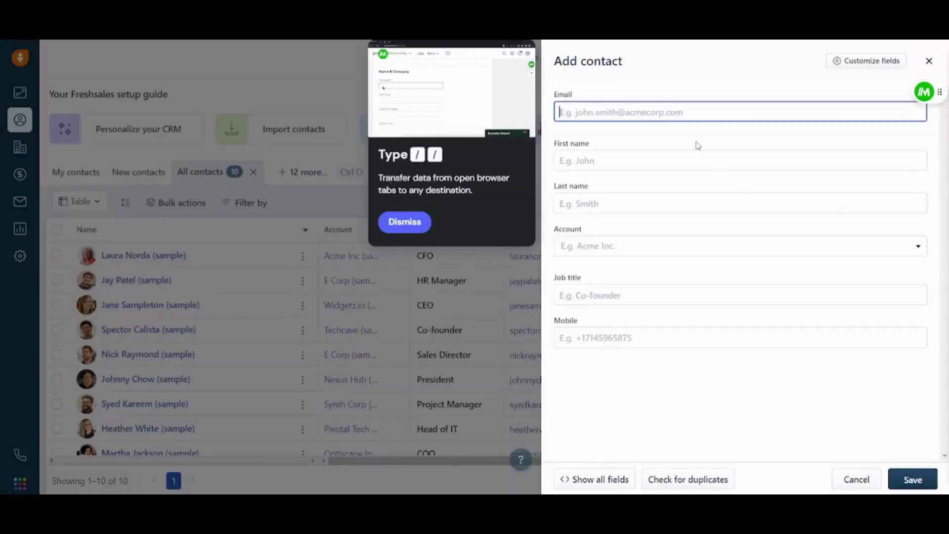
type("//")
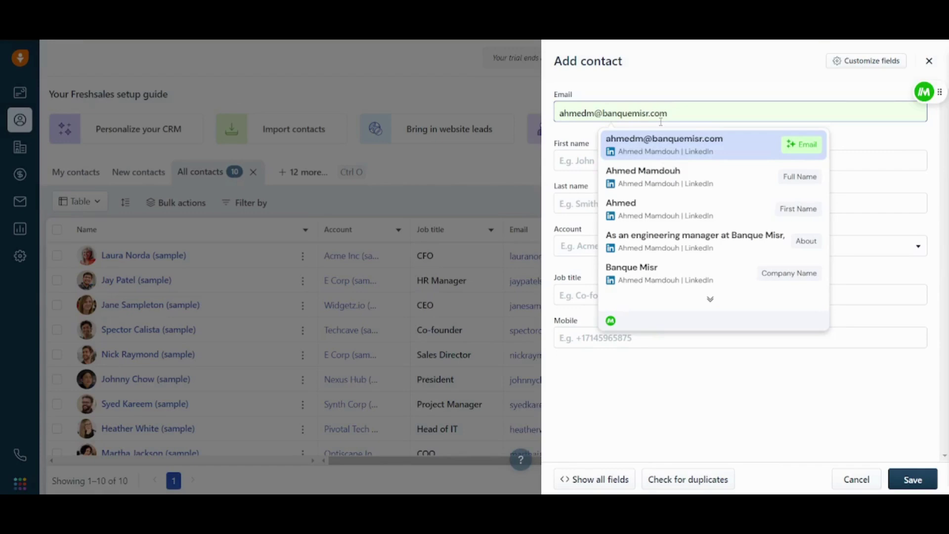
left_click(666, 147)
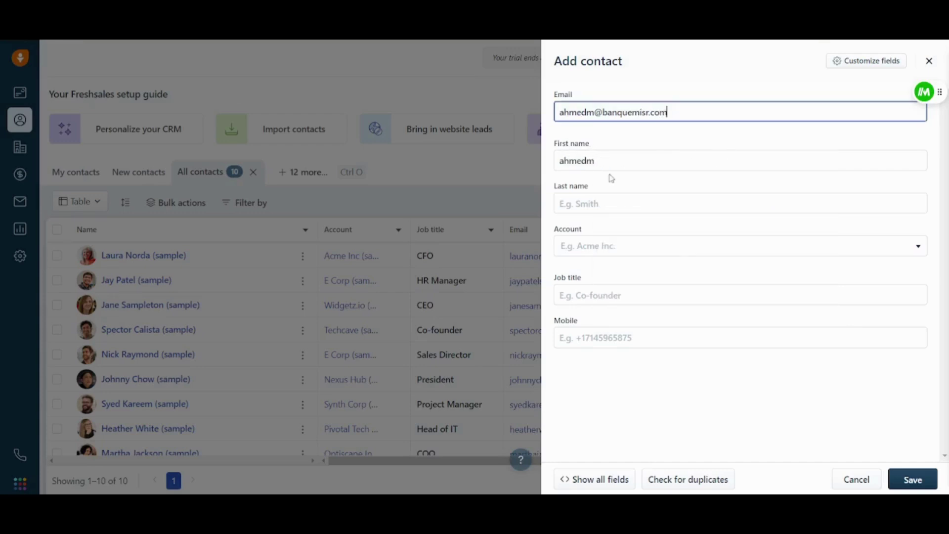
left_click(616, 197)
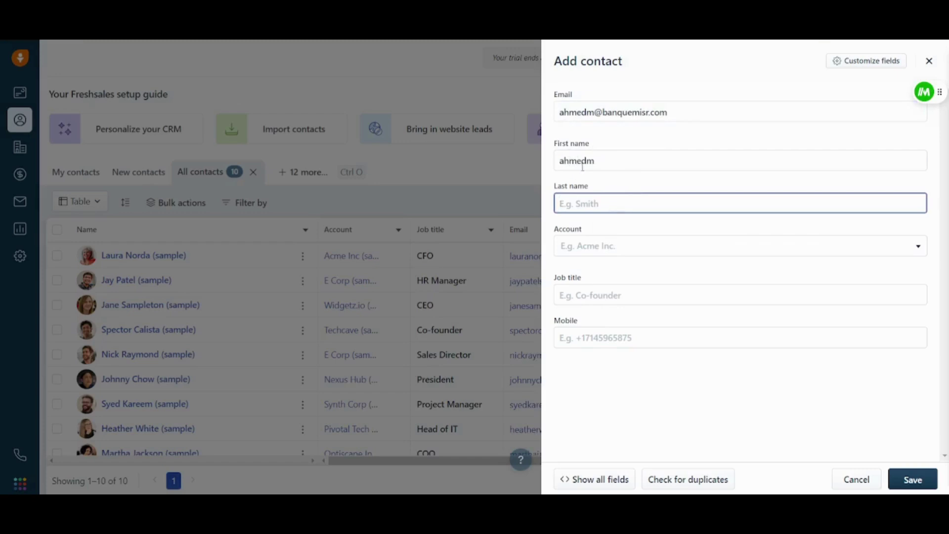
Step: Fill the profile's last name and job title Senior Engineering Manager, then open a new tab
type("Mamdouh")
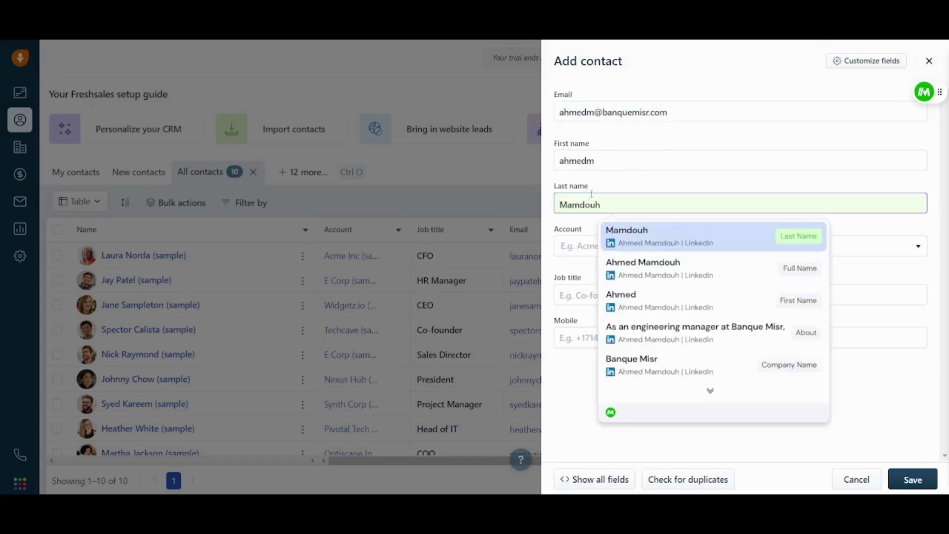
left_click(627, 236)
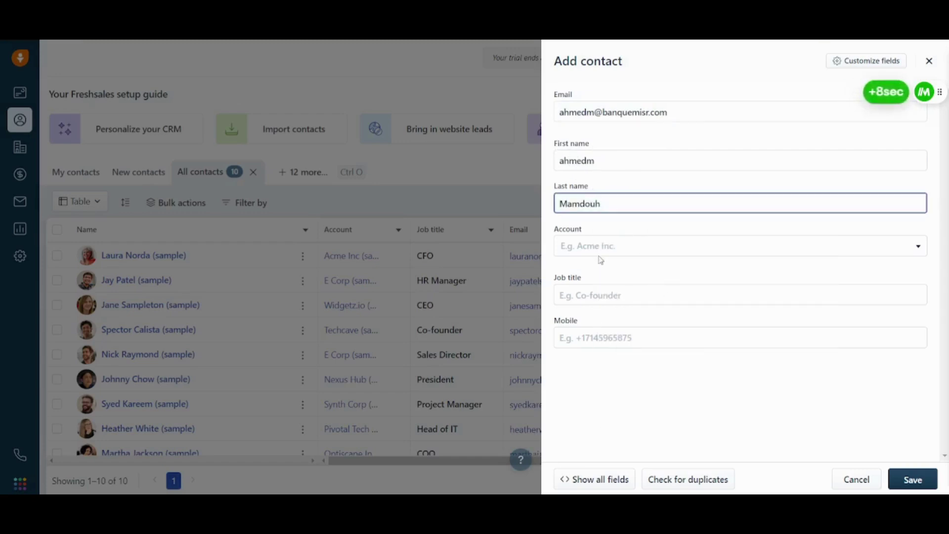
left_click(605, 296)
type("/")
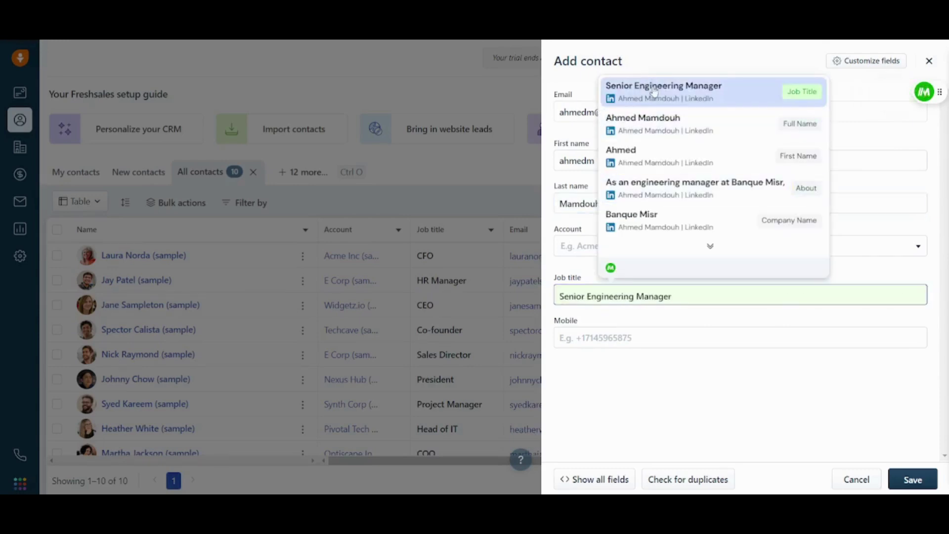
left_click(655, 92)
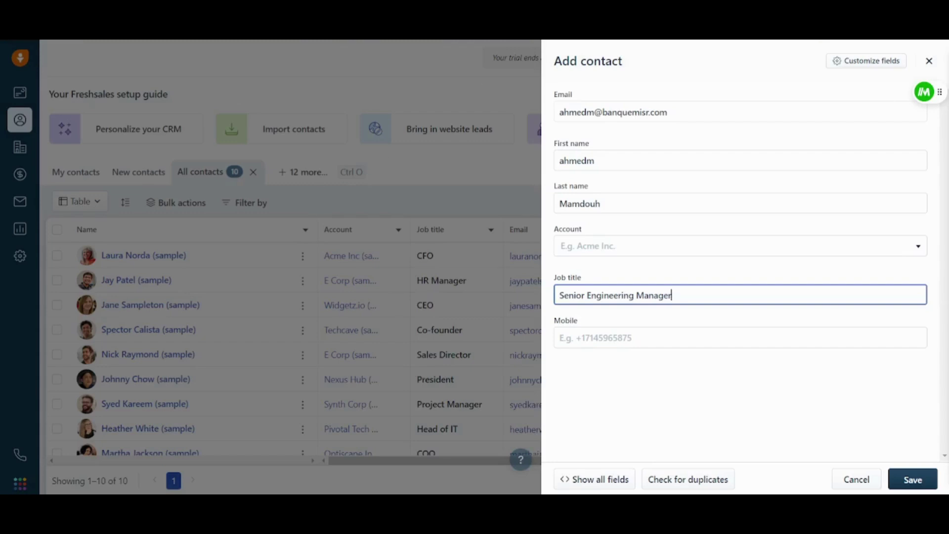
key("ctrl+t")
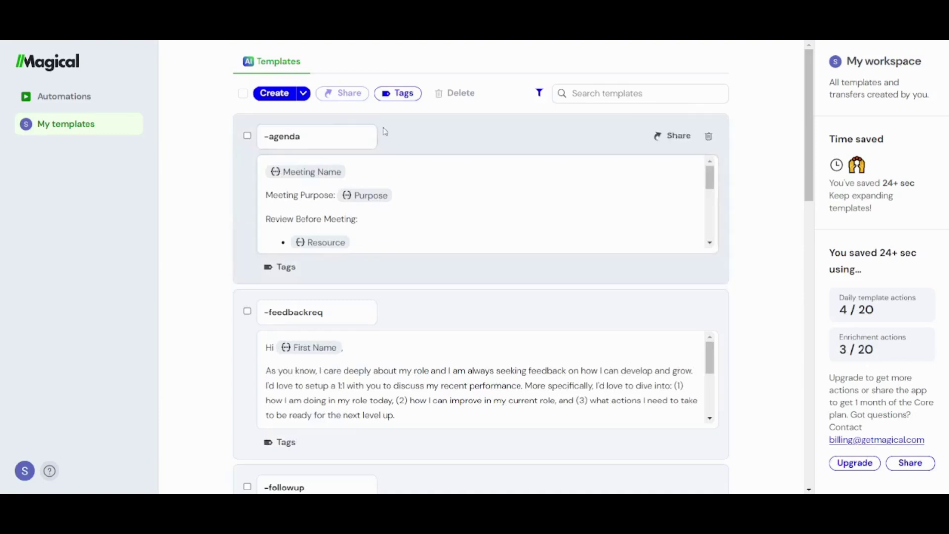
Step: Create a new Magical template and replace the default 'Hi First Name' greeting with 'Greetings'
left_click(279, 94)
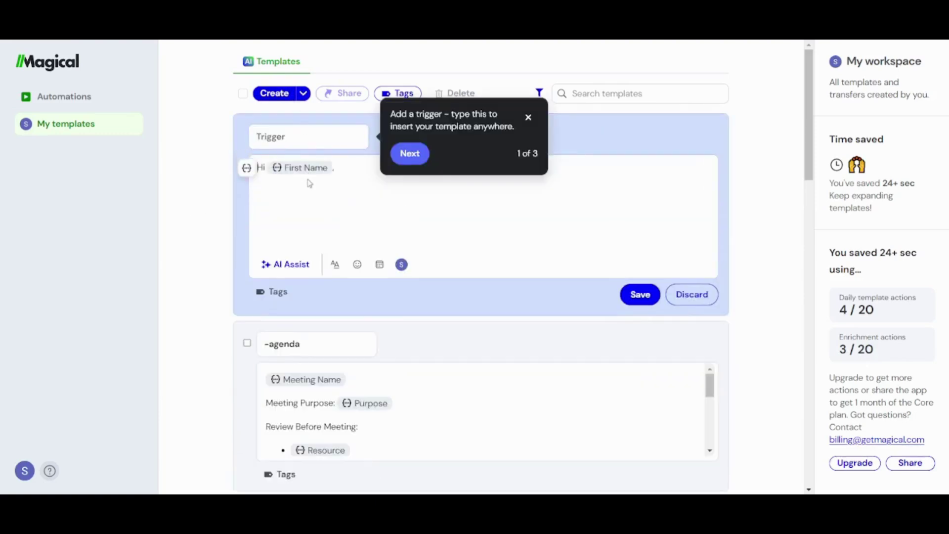
left_click(350, 185)
key("BackSpace")
key("BackSpace")
key("BackSpace")
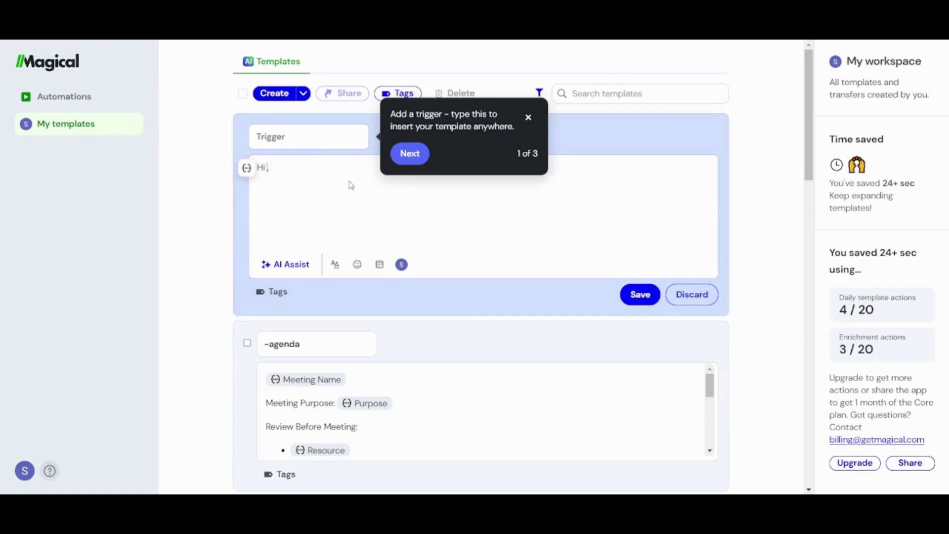
type("i")
key("BackSpace")
key("BackSpace")
key("BackSpace")
key("BackSpace")
type("Gretting")
key("BackSpace")
key("BackSpace")
key("BackSpace")
key("BackSpace")
key("BackSpace")
type("etings ,")
Step: Add 'Mr.' after the greeting and browse the placeholders list
left_click(247, 169)
key("Escape")
type("Mr")
left_click(246, 168)
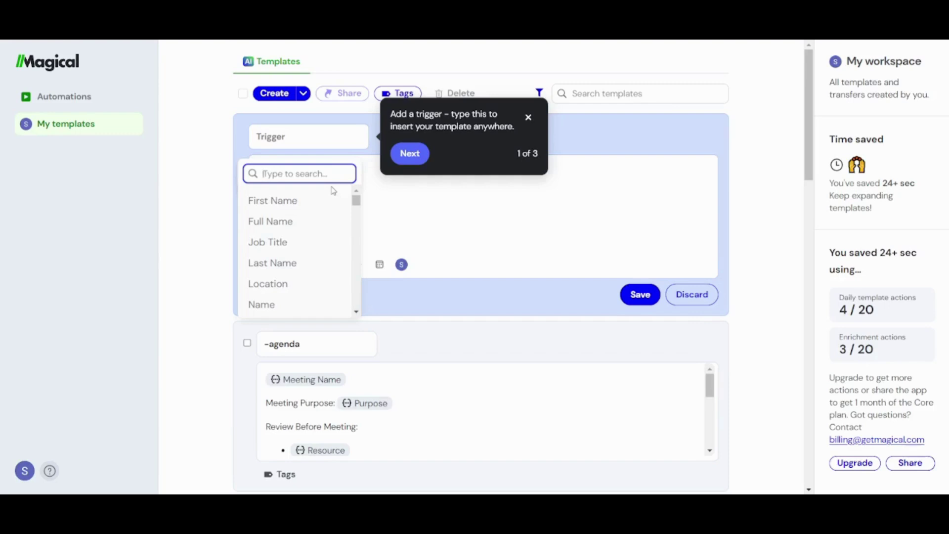
key("Escape")
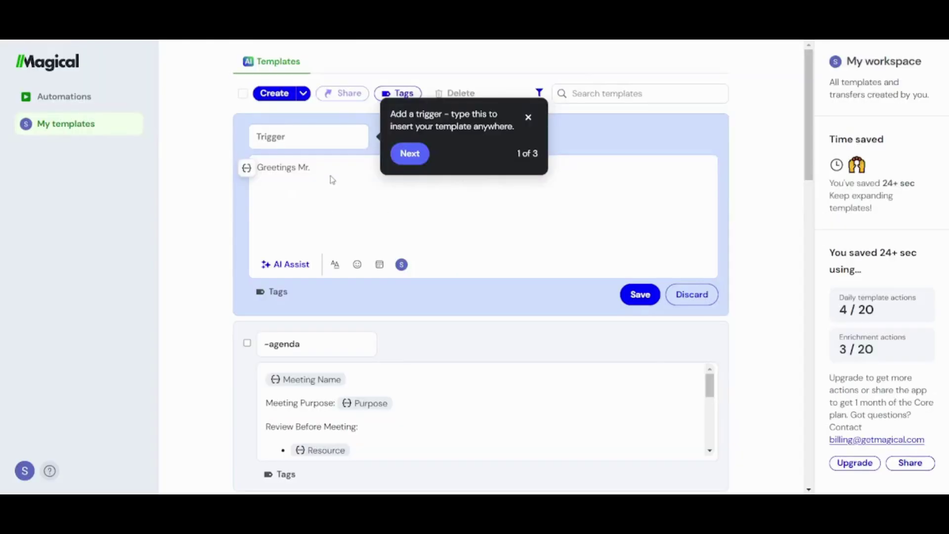
Step: Insert the First Name placeholder after 'Greetings Mr.' and dismiss the trigger tour tip
left_click(245, 175)
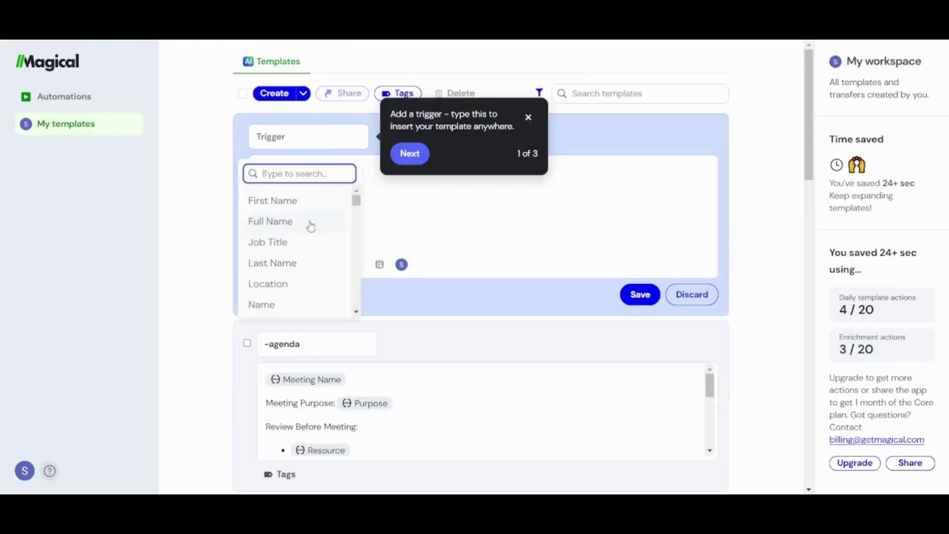
left_click(283, 207)
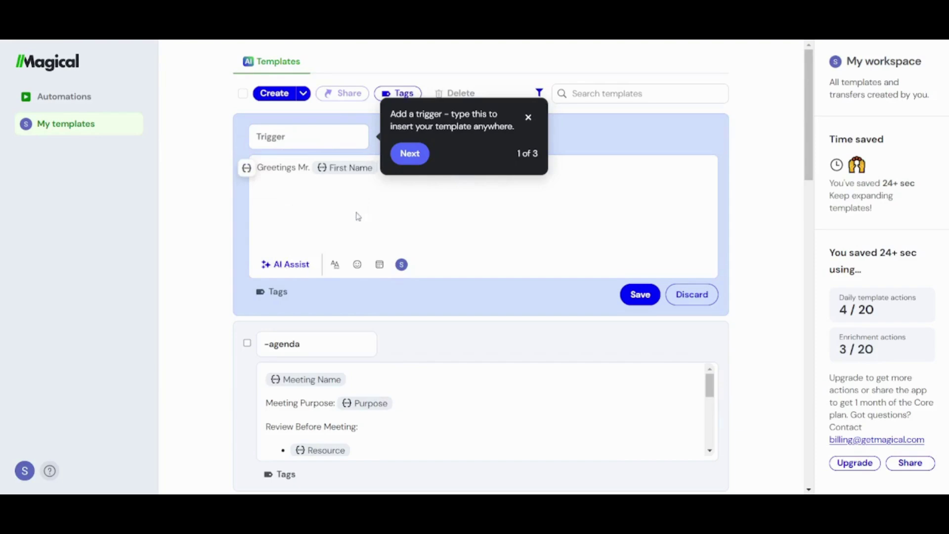
left_click(528, 118)
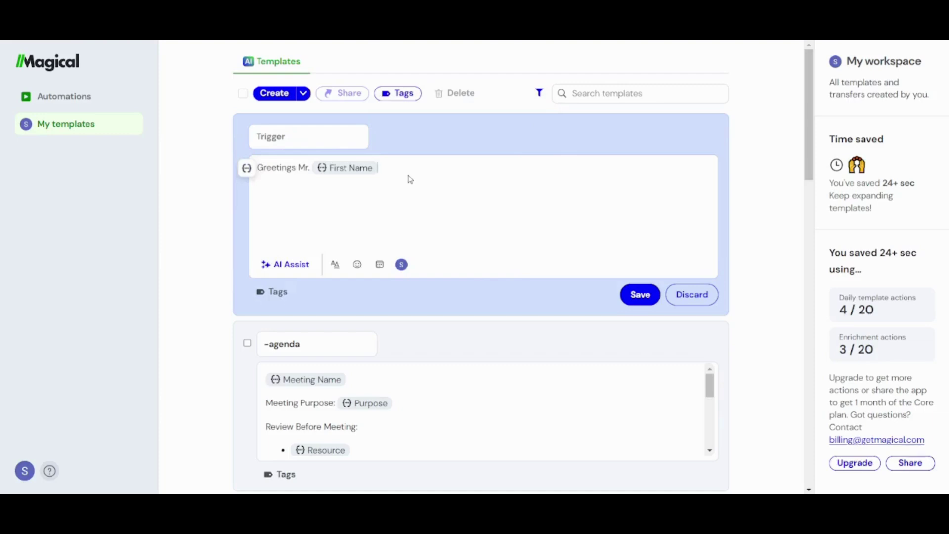
Step: Type '. I hope you are doing well in' and insert the Company Name placeholder
type(". I hope you are doing well in")
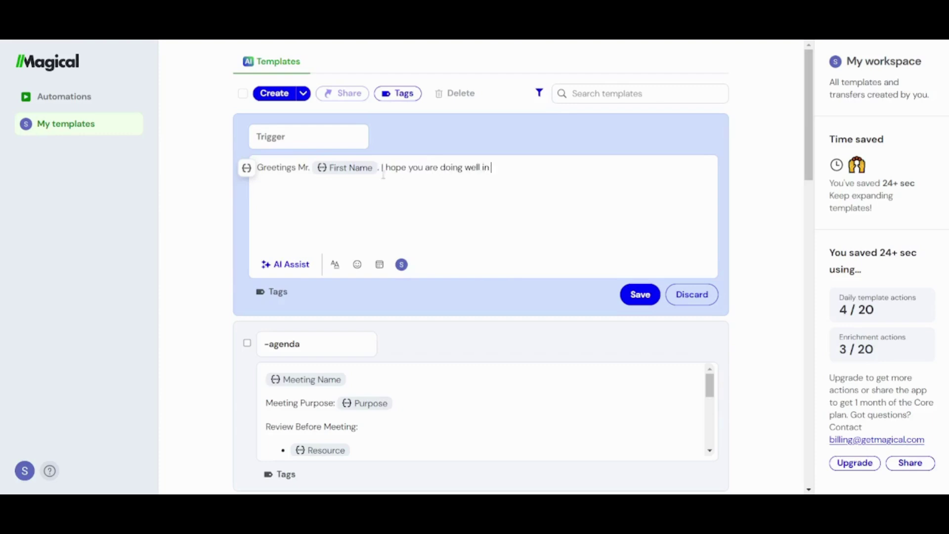
left_click(245, 168)
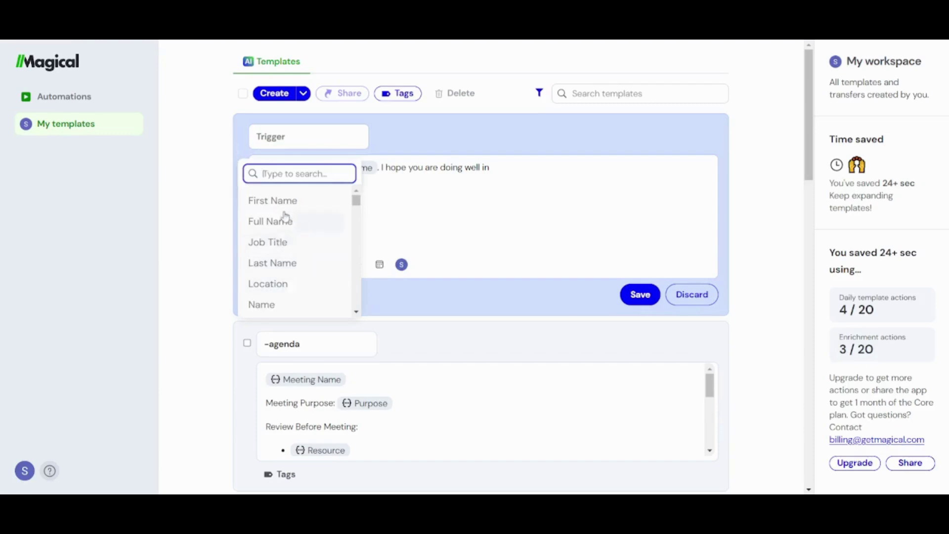
type("company")
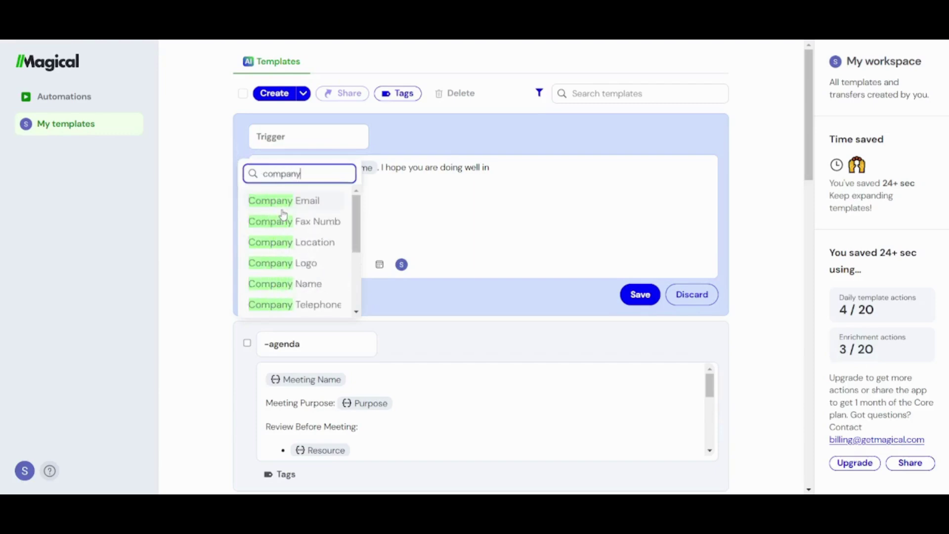
left_click(304, 282)
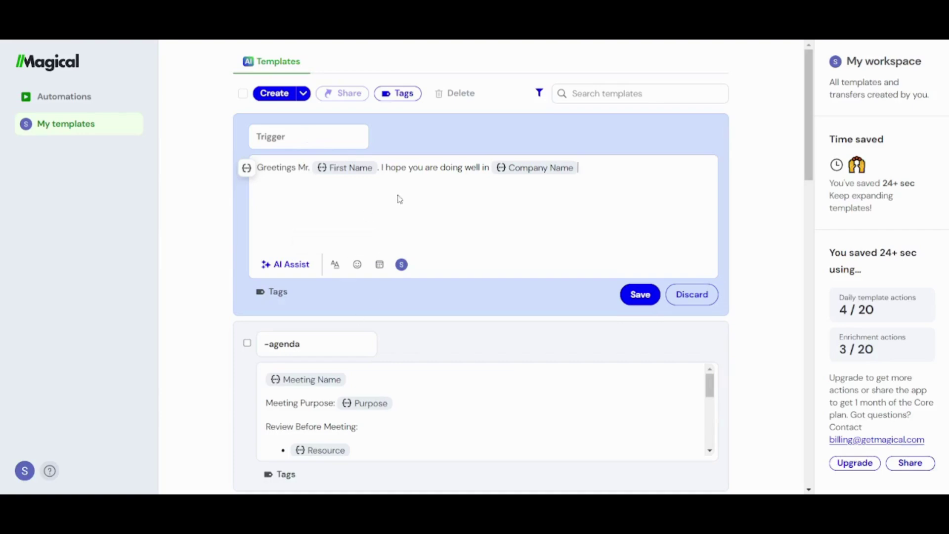
left_click(279, 132)
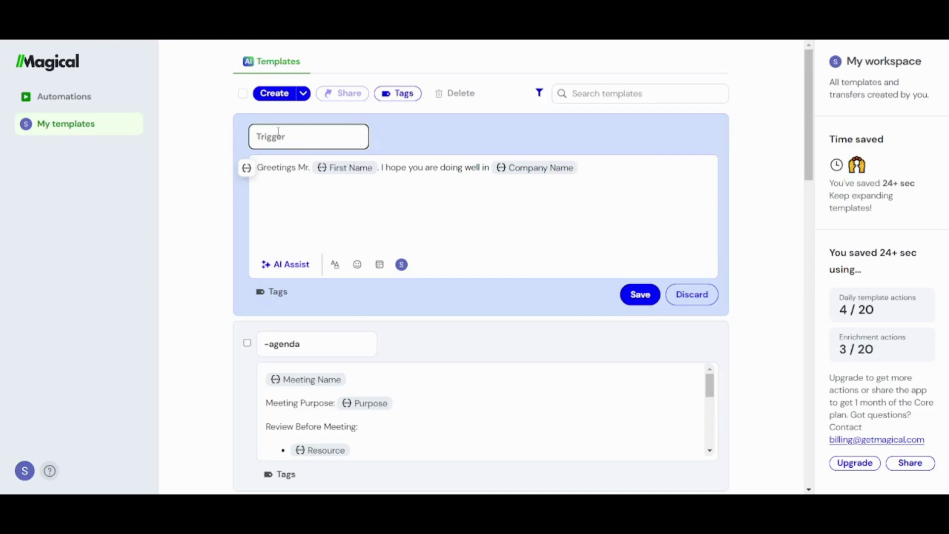
type("welcome")
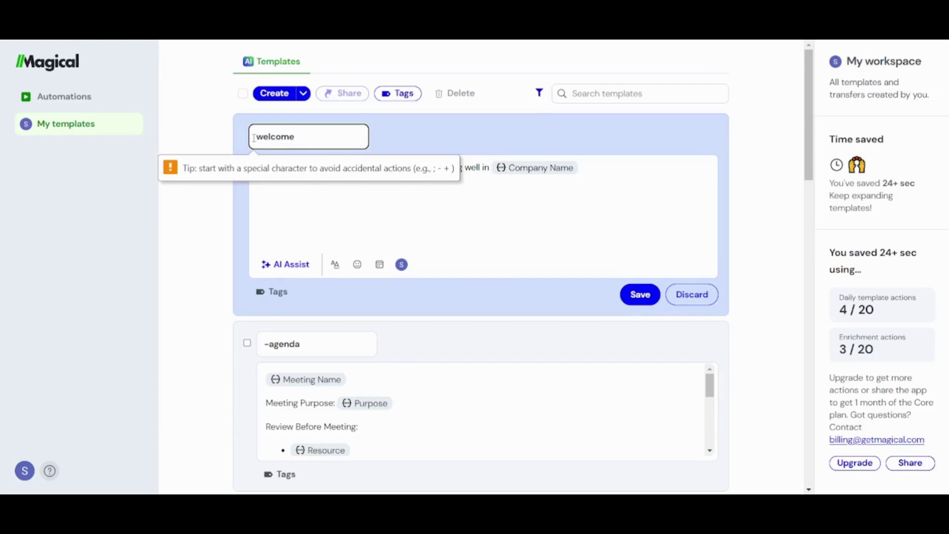
type("@")
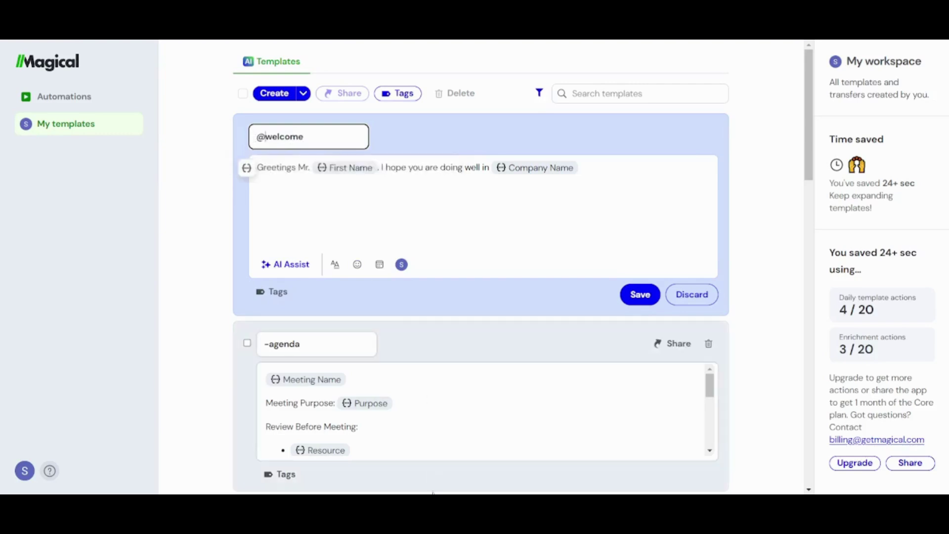
left_click(640, 295)
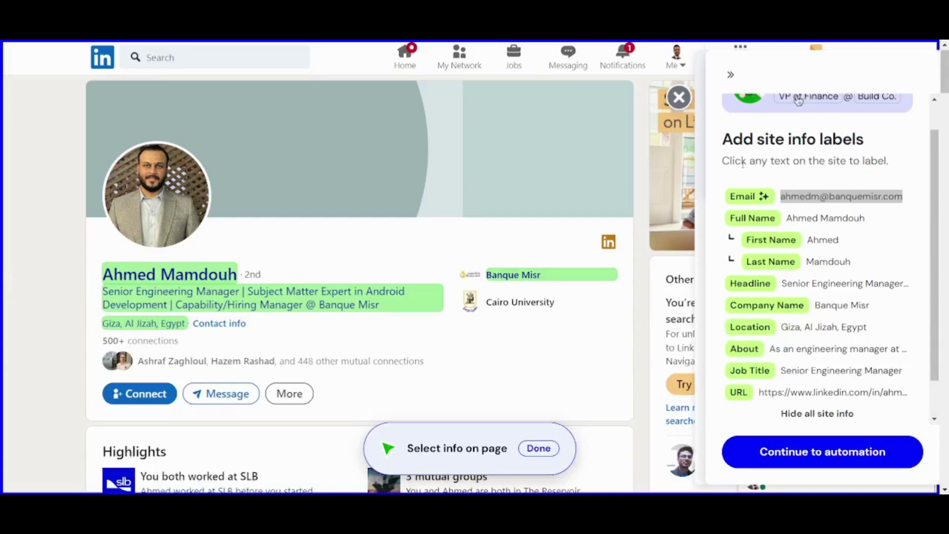
Step: Close the label picker and finish selecting the profile's site info
left_click(231, 399)
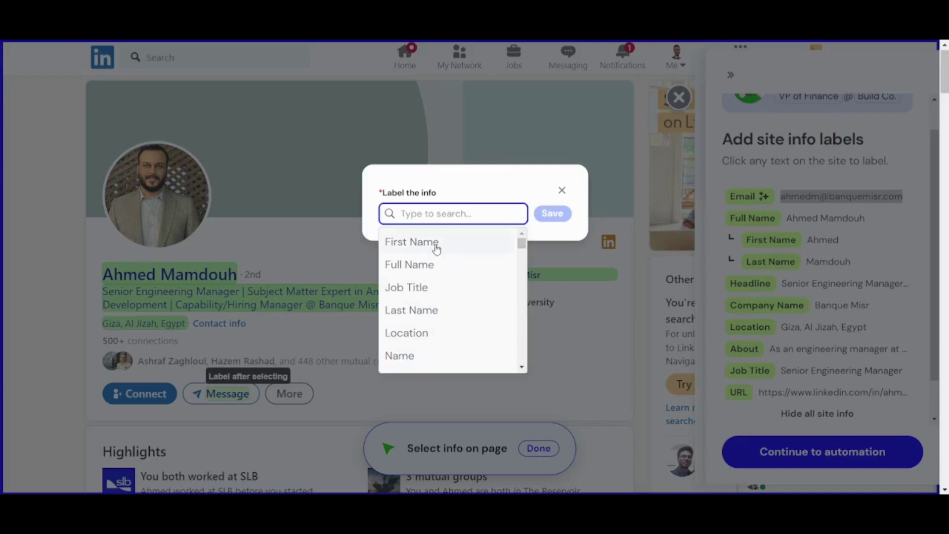
left_click(562, 190)
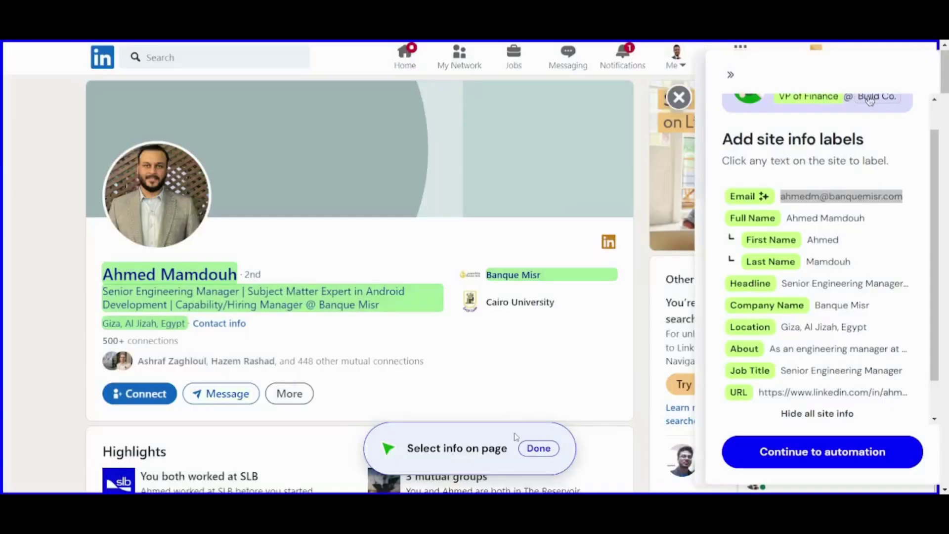
left_click(539, 448)
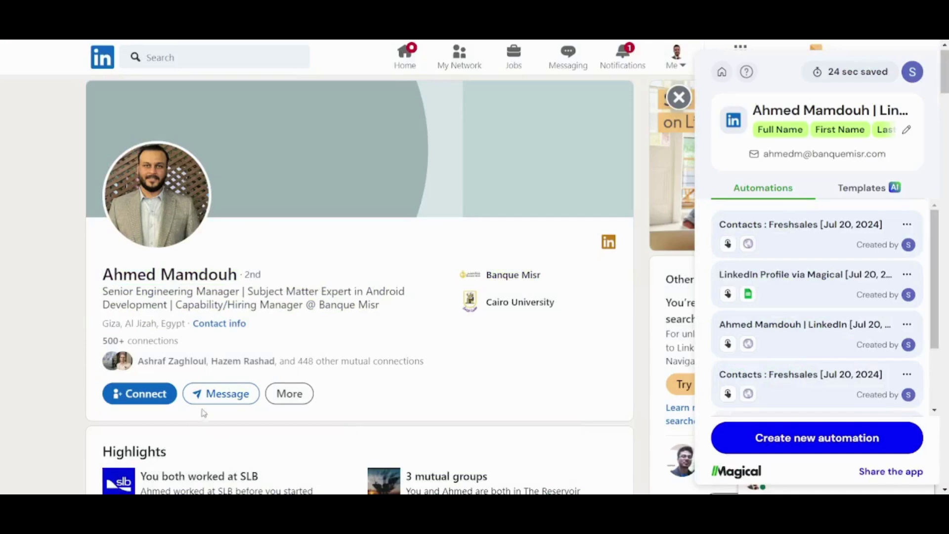
Step: Open a LinkedIn message to the contact, dismiss the AI callout, and leave the body empty
left_click(220, 393)
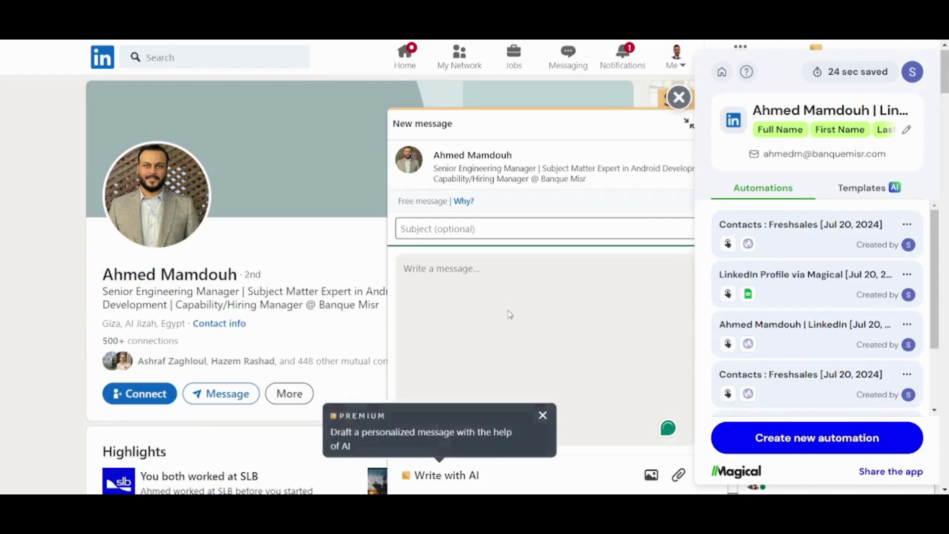
left_click(542, 415)
left_click(516, 325)
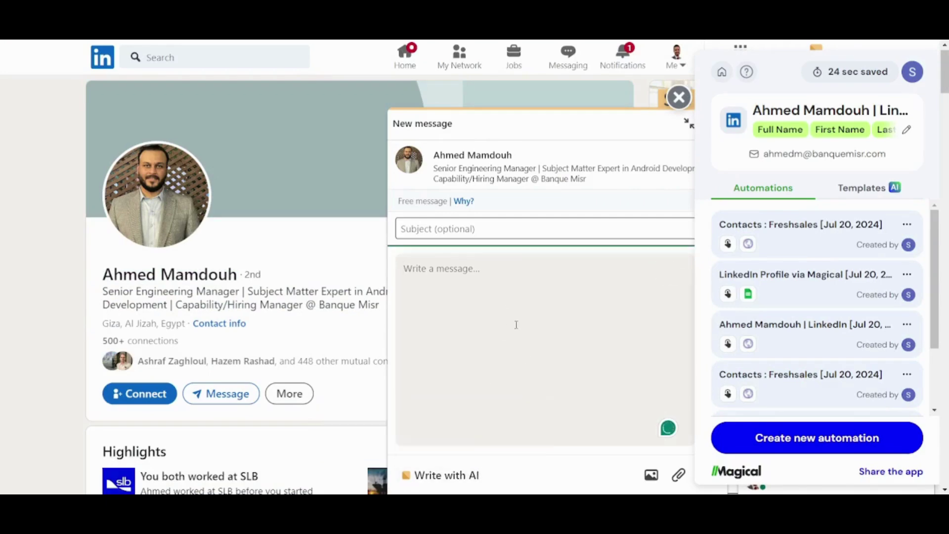
type("//greetings")
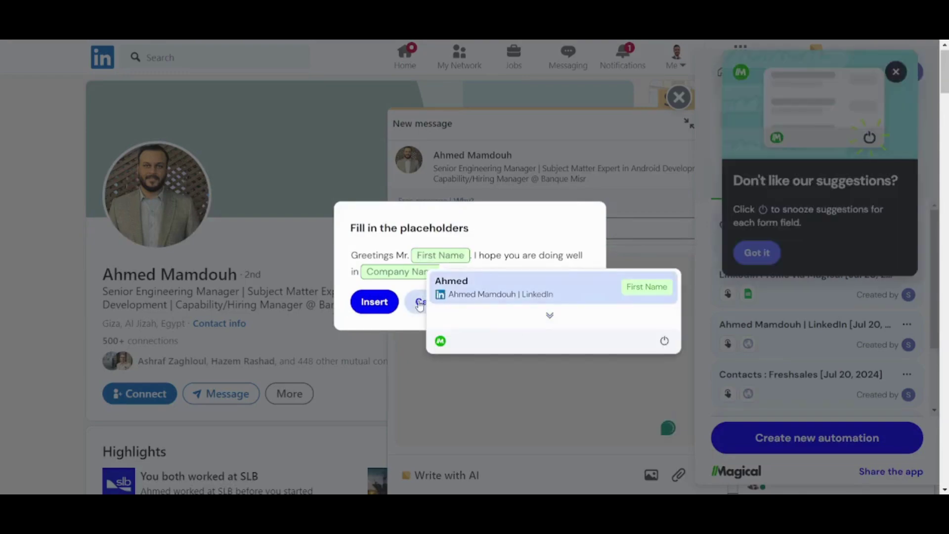
left_click(420, 306)
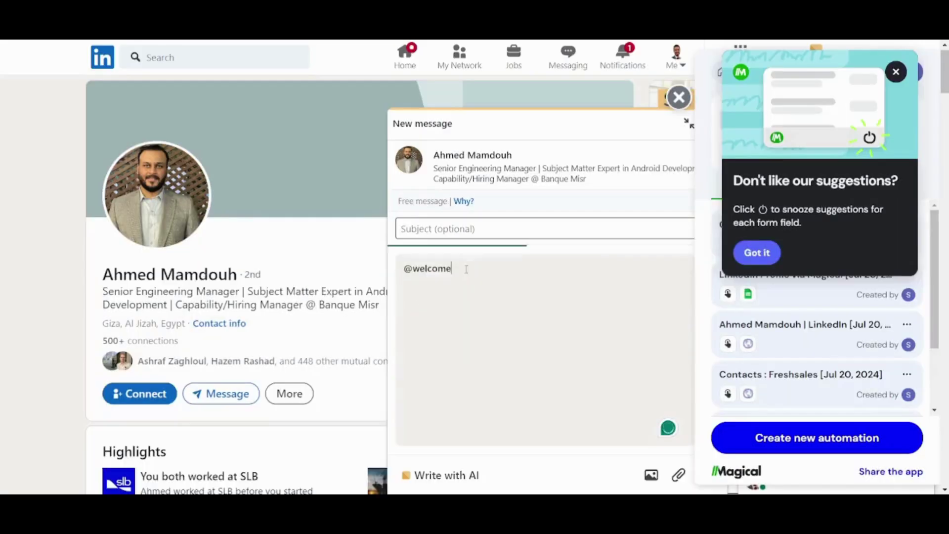
key("BackSpace")
key("BackSpace")
key("BackSpace")
key("BackSpace")
key("BackSpace")
key("BackSpace")
key("BackSpace")
key("BackSpace")
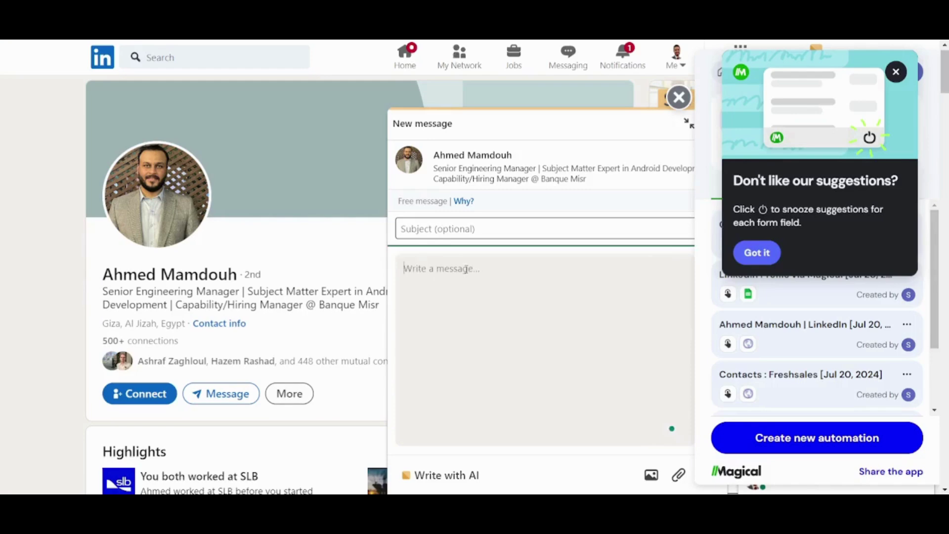
type("//")
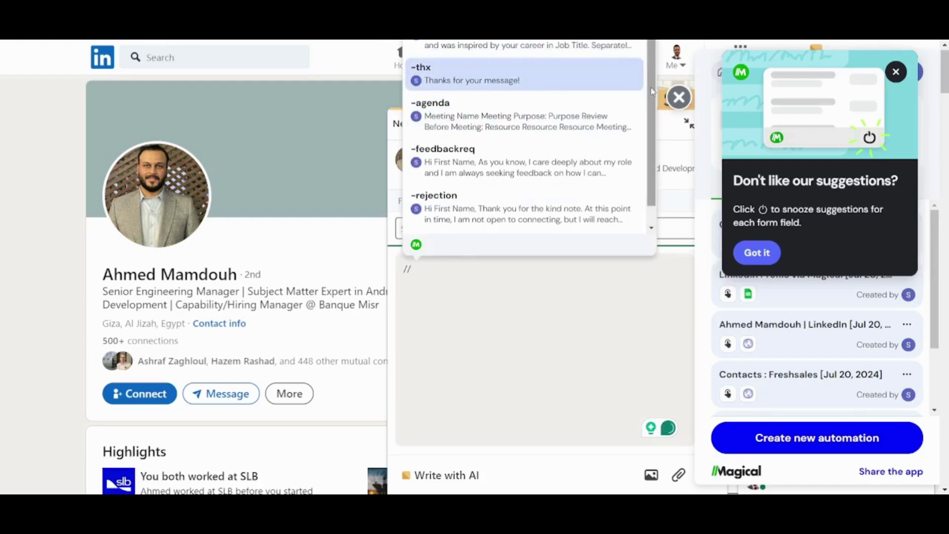
scroll(651, 91, "down", 1)
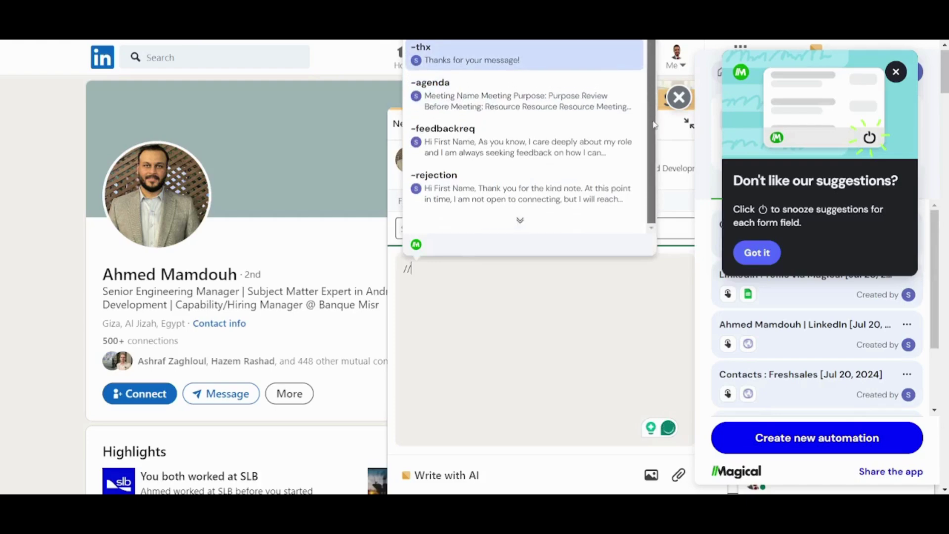
left_click(529, 221)
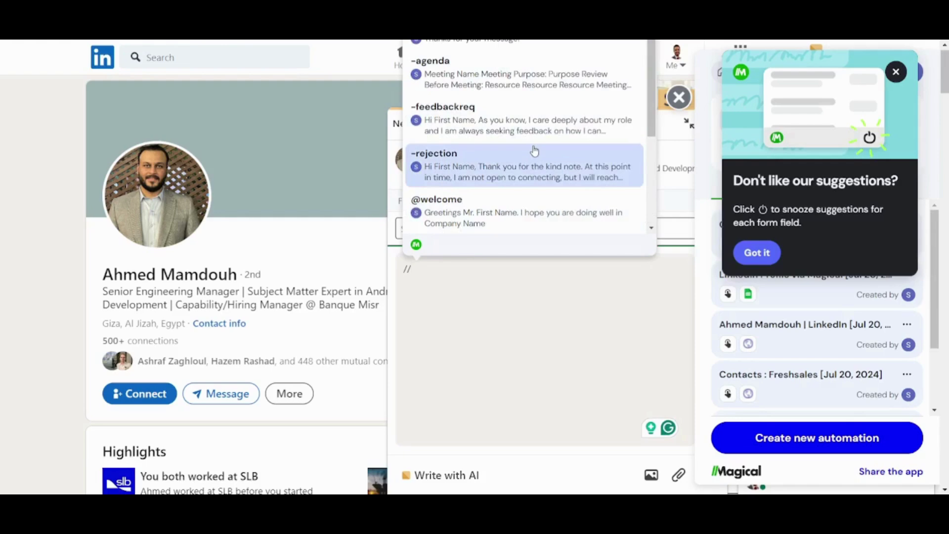
left_click(483, 213)
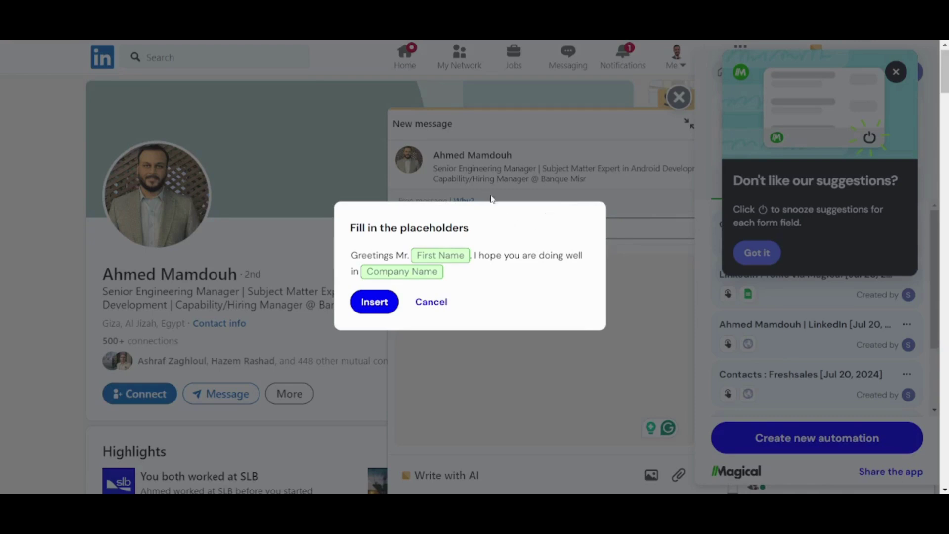
left_click(448, 253)
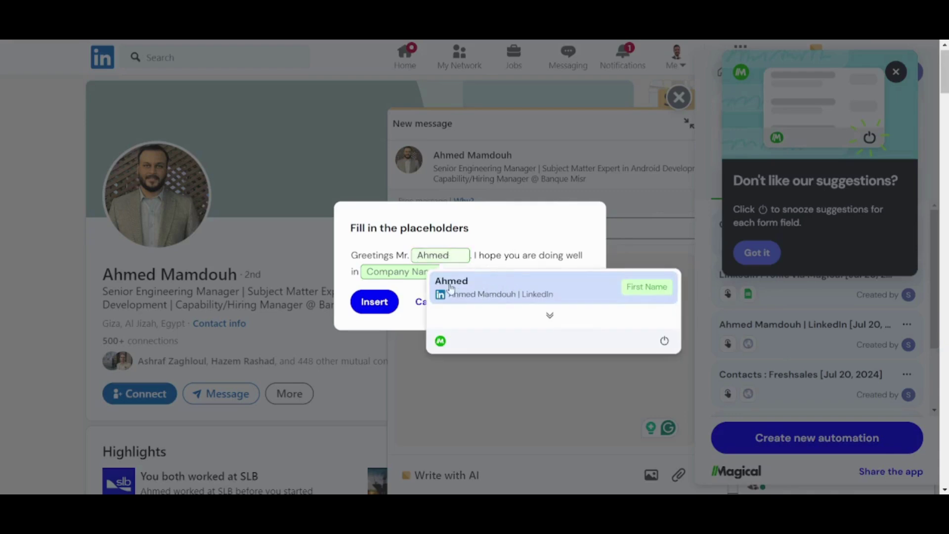
left_click(507, 288)
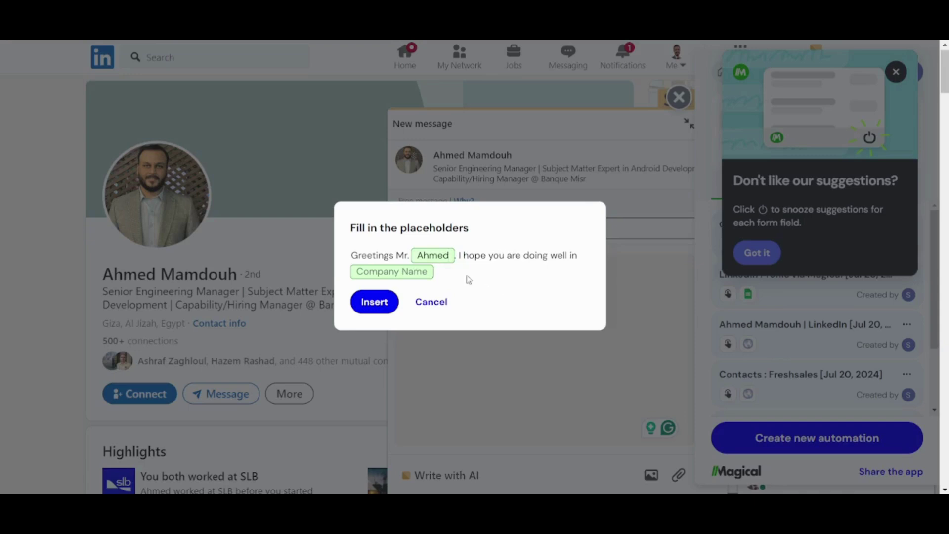
left_click(378, 272)
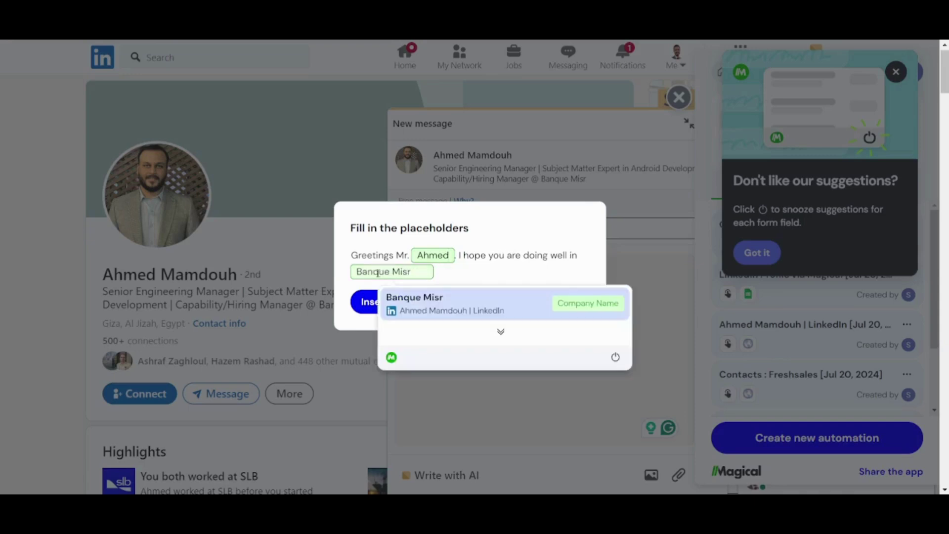
left_click(424, 299)
key("Return")
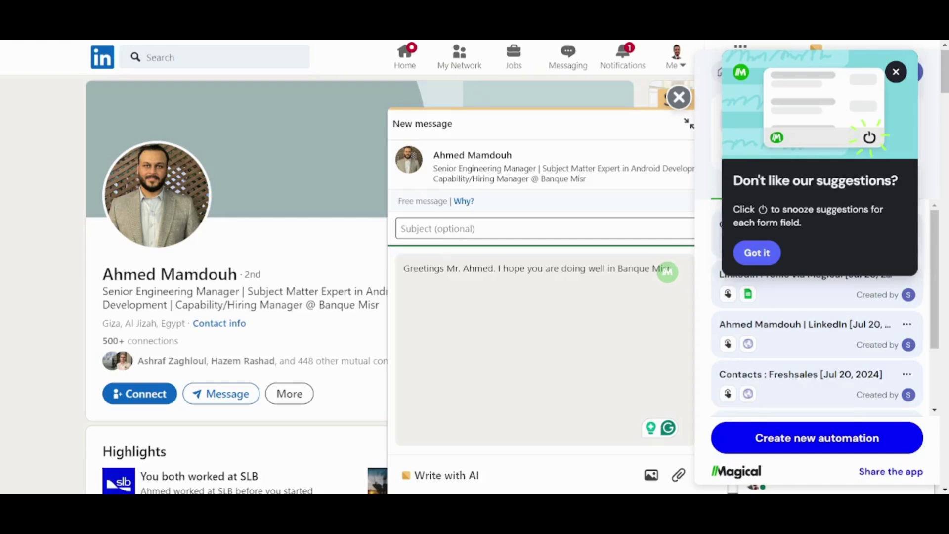
key("ctrl+t")
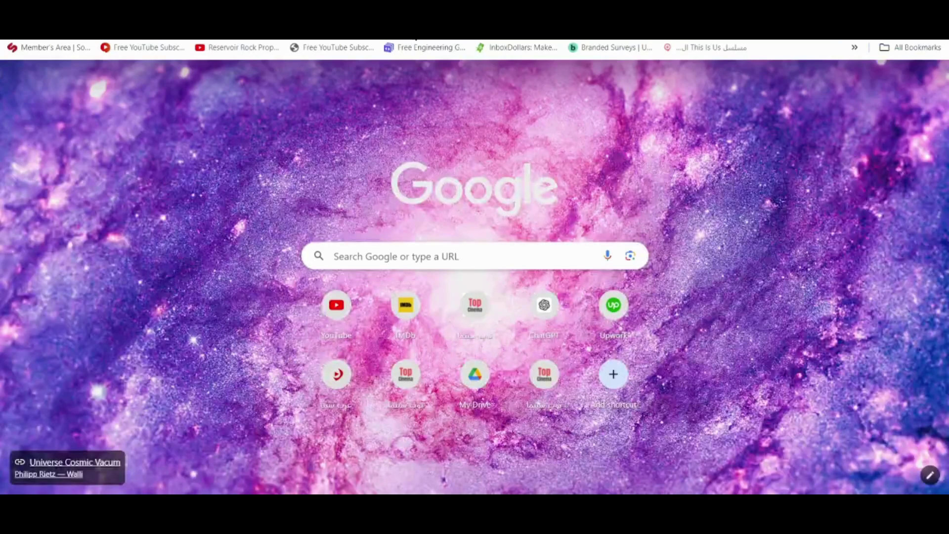
Step: Load Gmail from the address bar and start a new email
type("gm")
key("Return")
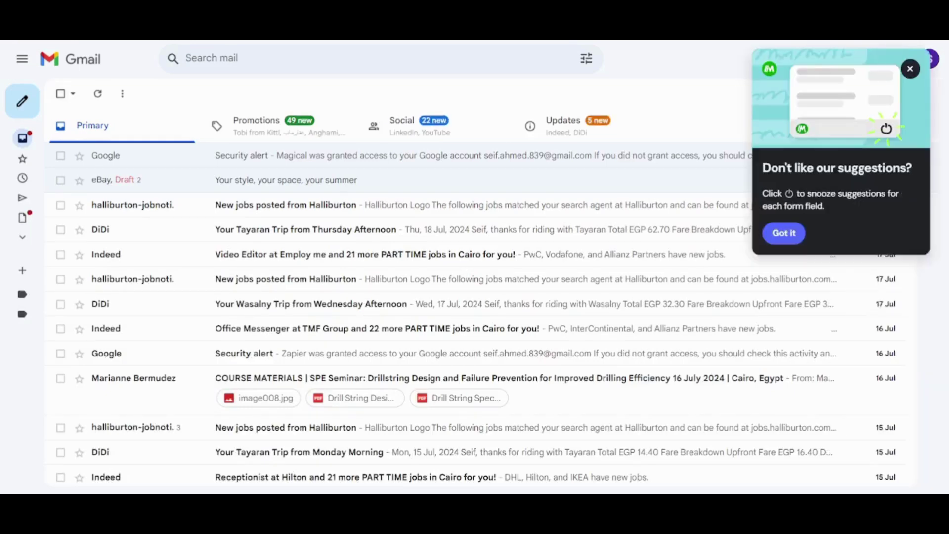
mouse_move(50, 103)
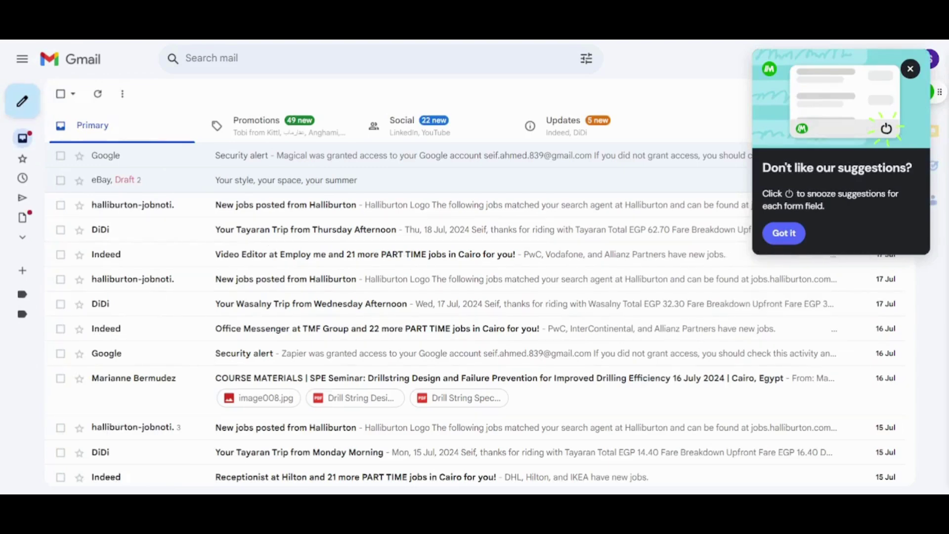
left_click(23, 101)
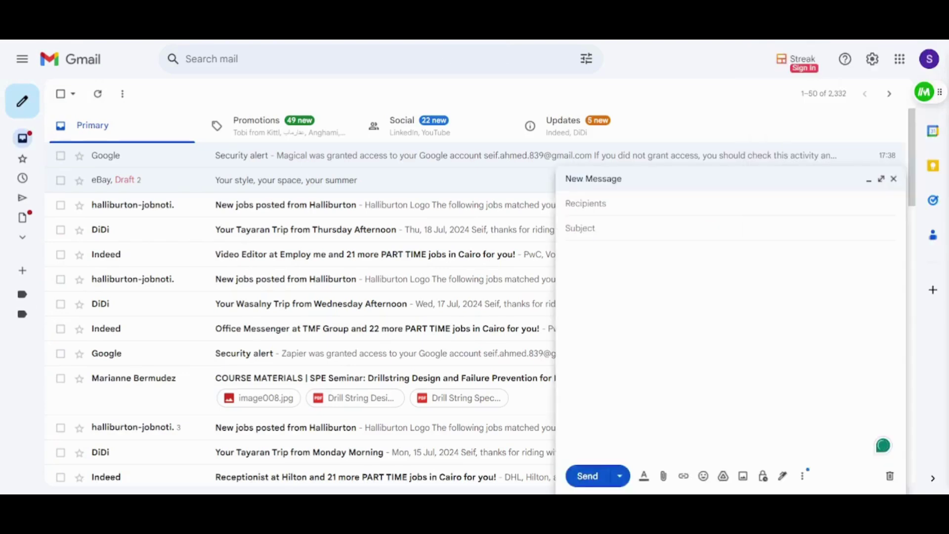
left_click(801, 348)
type("@welcome")
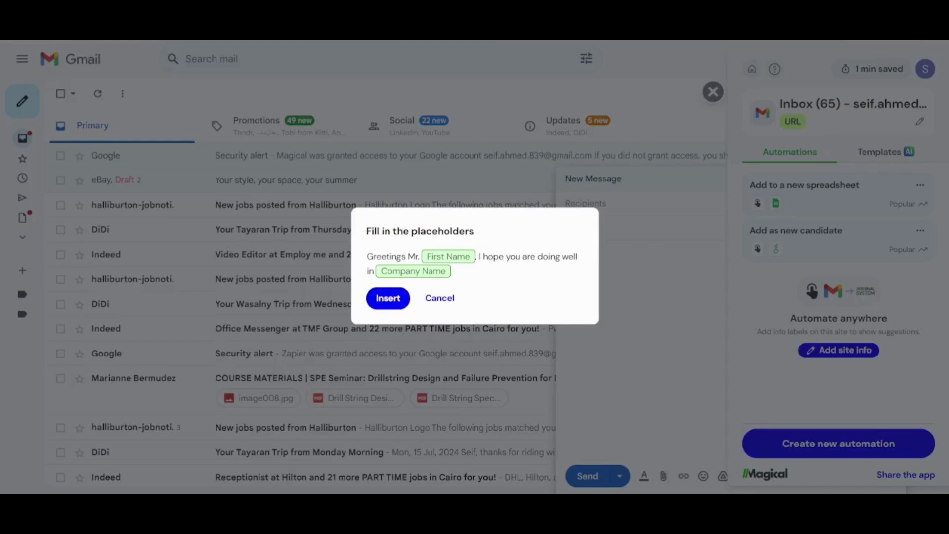
left_click(440, 298)
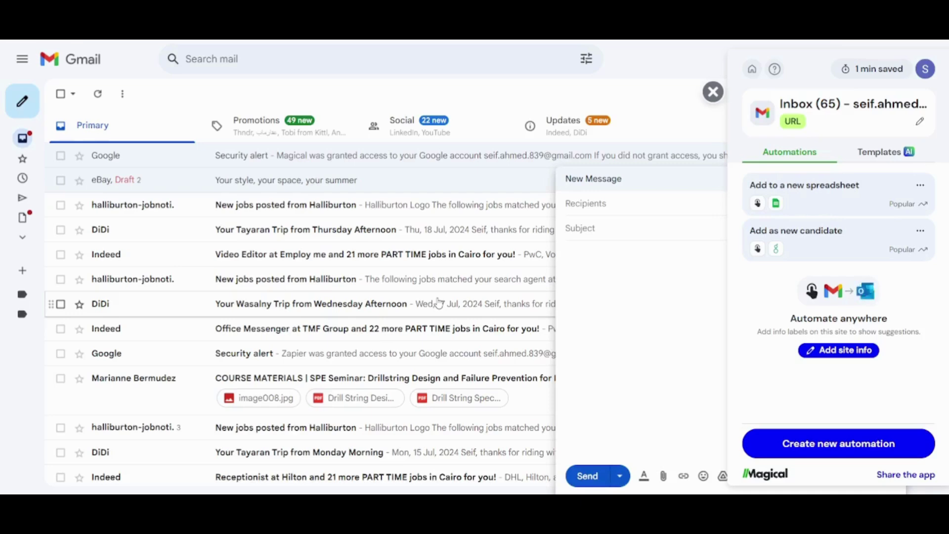
Step: Open the eBay summer email, discard the unused draft, and generate Magical's 'Yes' AI reply
left_click(160, 184)
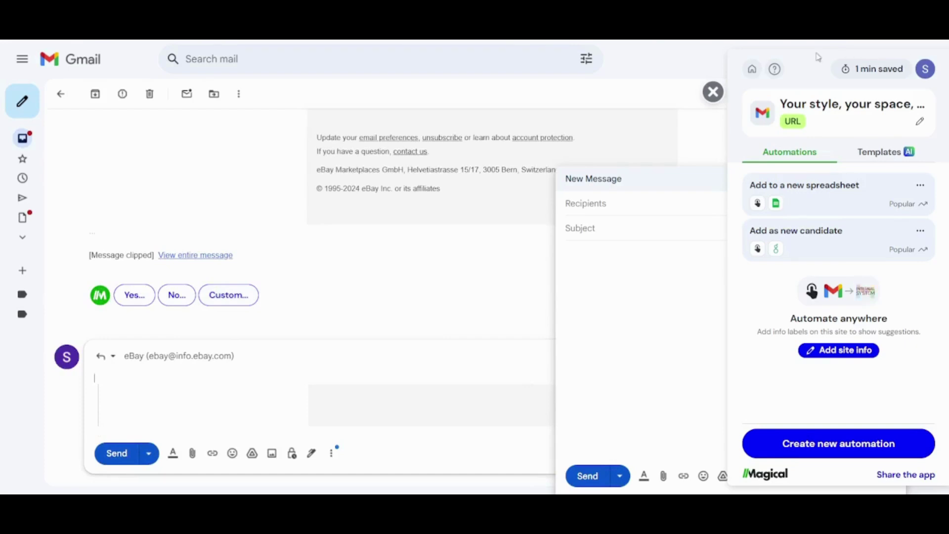
left_click(712, 91)
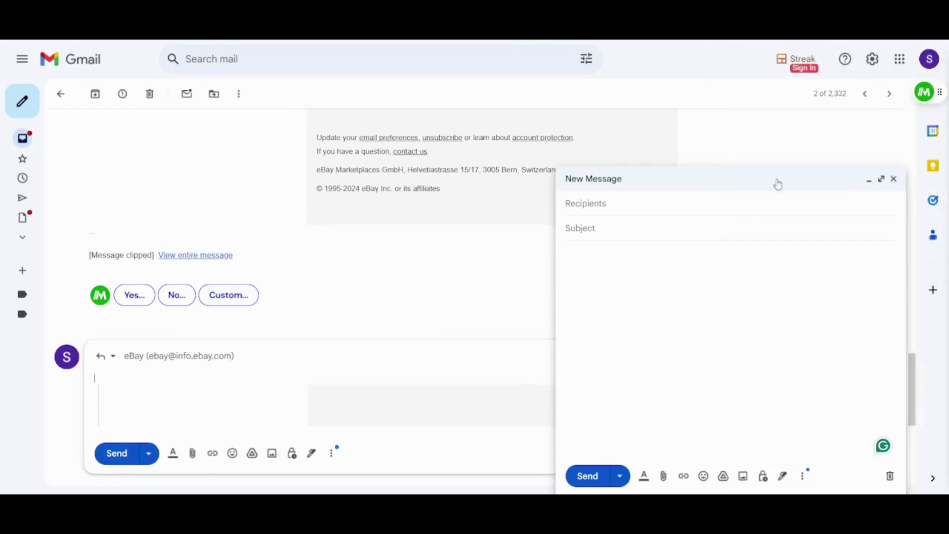
left_click(892, 181)
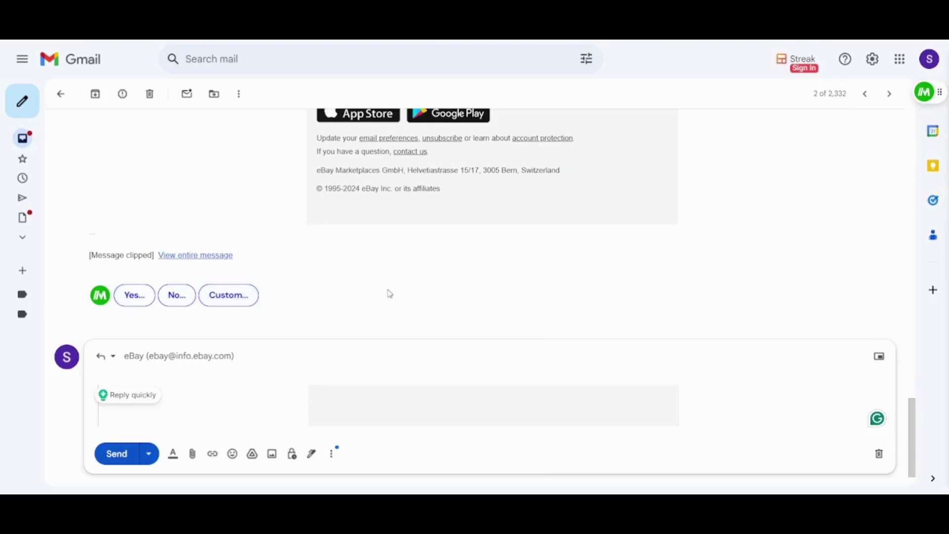
left_click(126, 294)
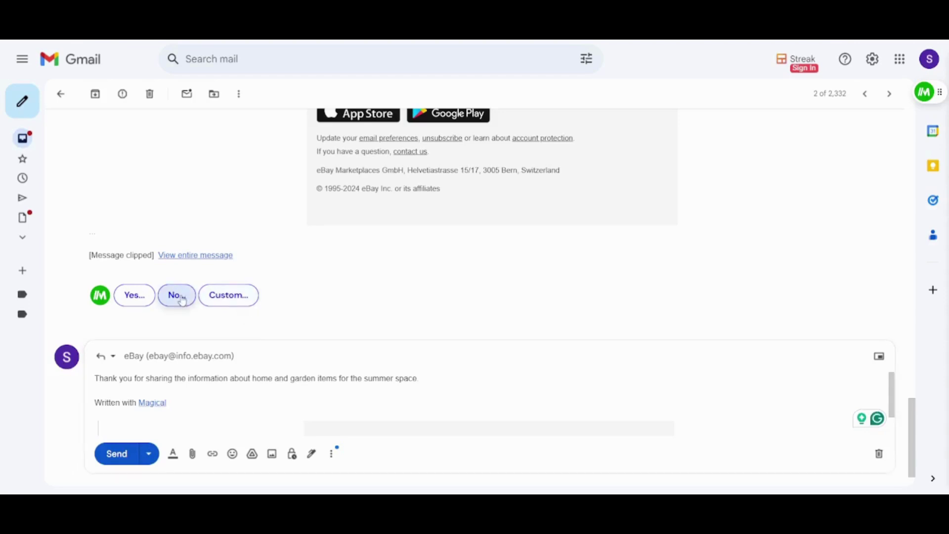
Step: Open Magical's custom AI reply prompt in the eBay email reply
left_click(227, 297)
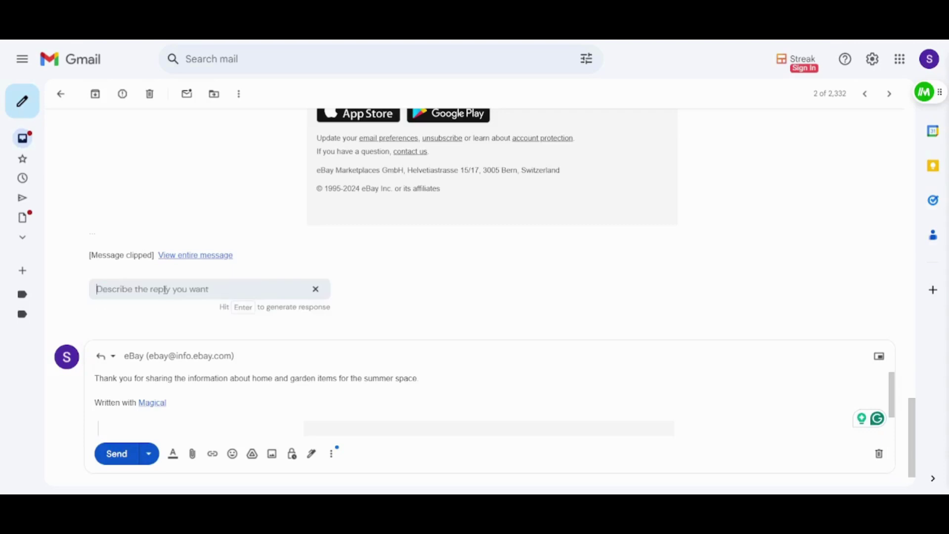